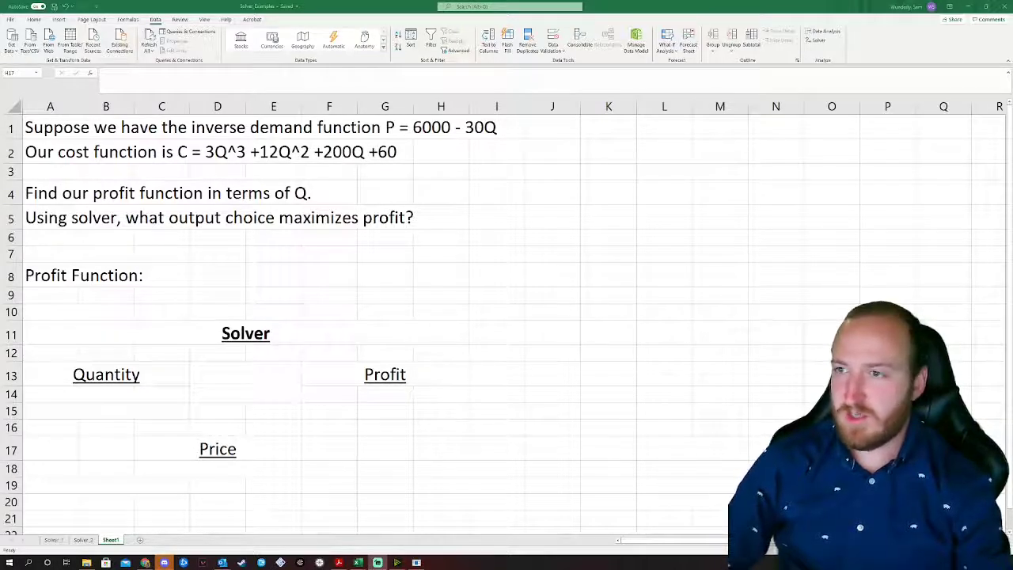
# Step: Confirm Solver Add-in is enabled under Excel Options Add-ins, then collapse the ribbon
pyautogui.click(10, 20)
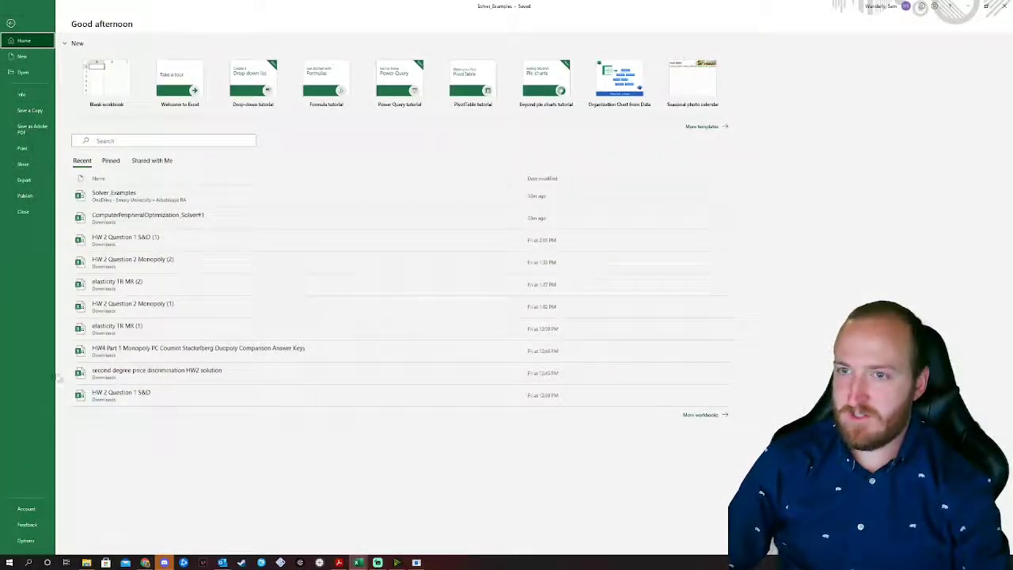
pyautogui.click(11, 23)
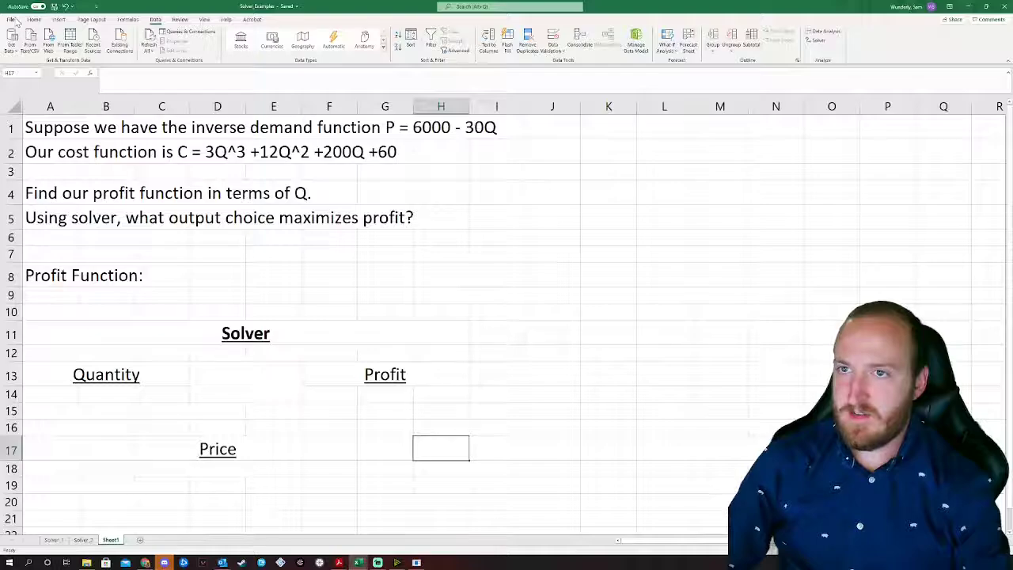
pyautogui.click(11, 20)
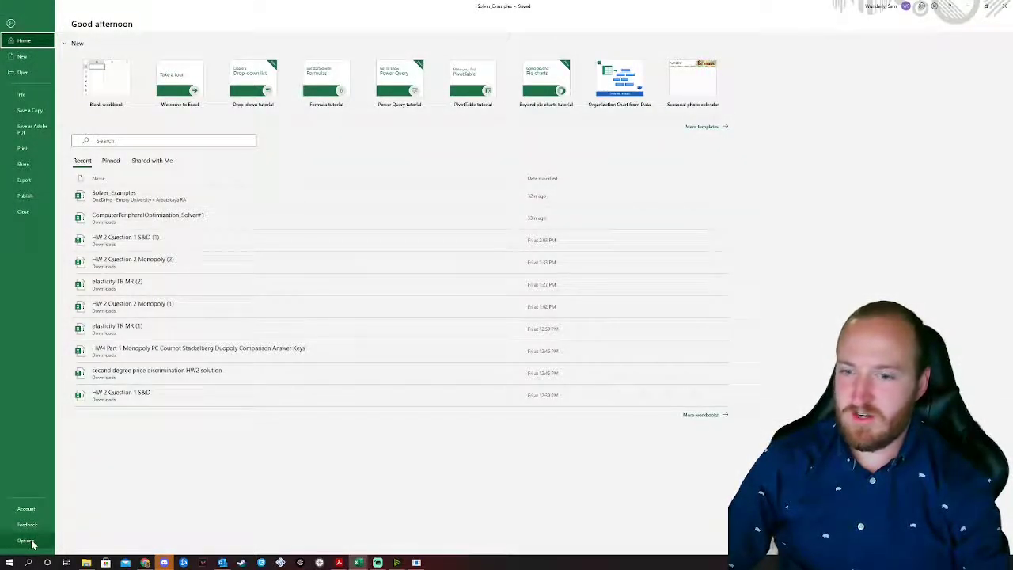
pyautogui.click(26, 541)
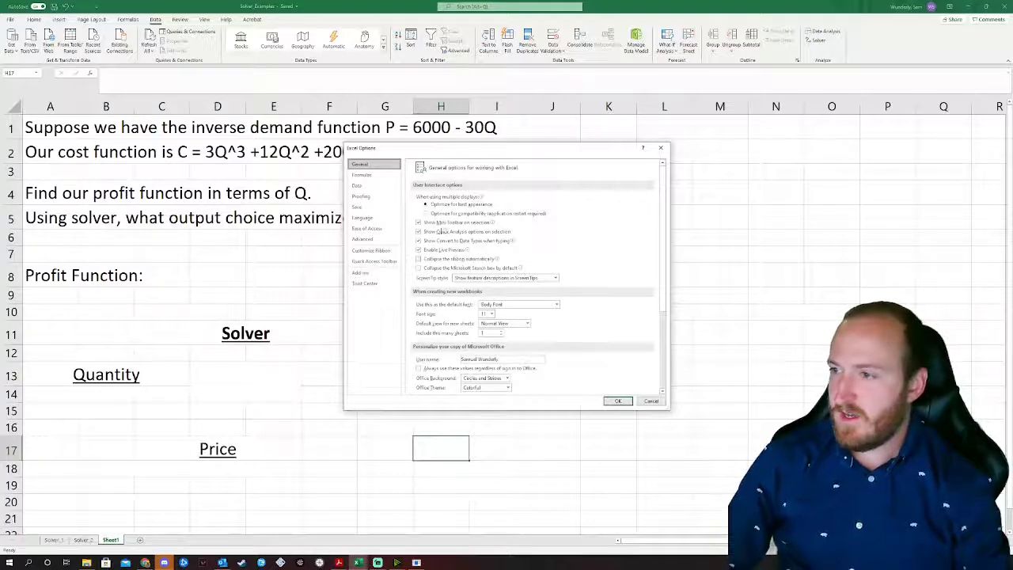
pyautogui.click(387, 273)
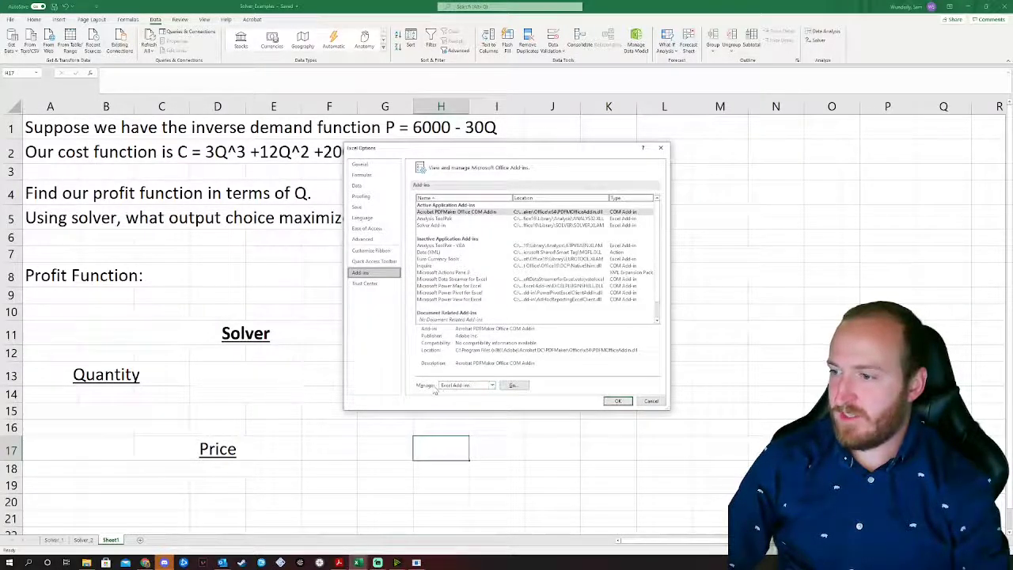
pyautogui.click(504, 385)
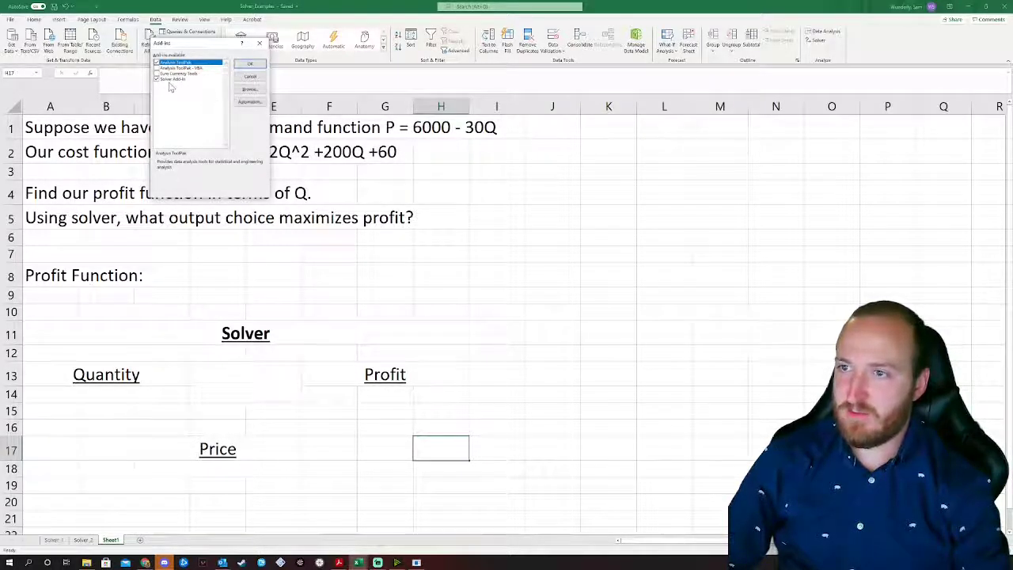
pyautogui.click(249, 63)
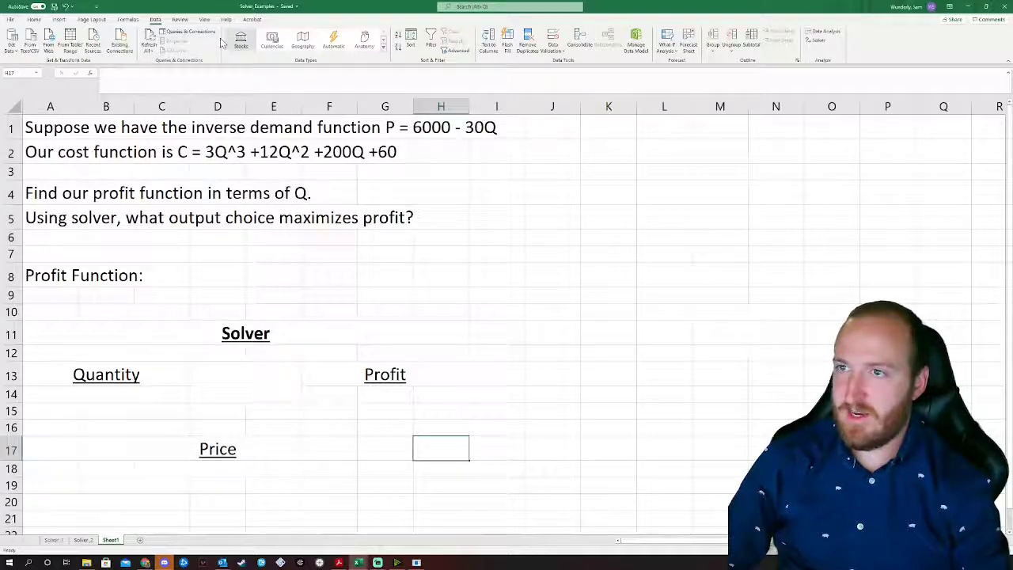
pyautogui.doubleClick(156, 21)
pyautogui.click(156, 21)
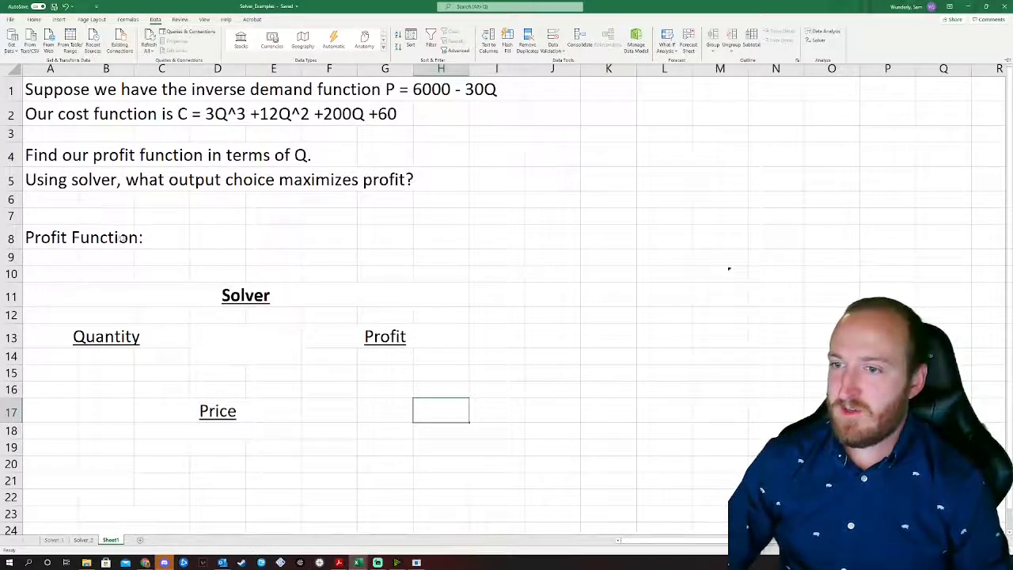
# Step: Rewrite the A8 profit label to begin '(6000-30Q)*Q - 3Q'
pyautogui.click(61, 235)
pyautogui.click(61, 235)
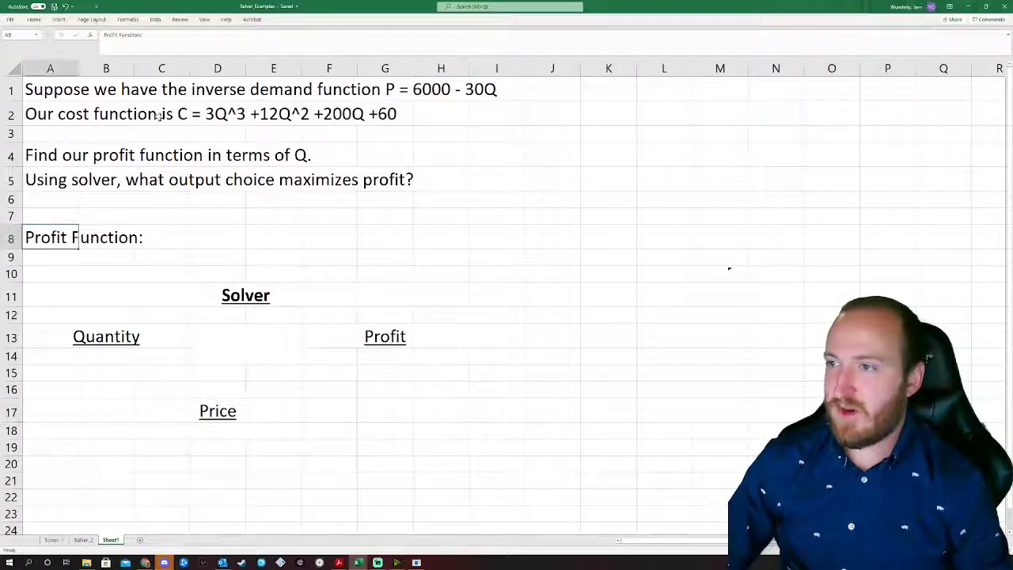
pyautogui.press('F2')
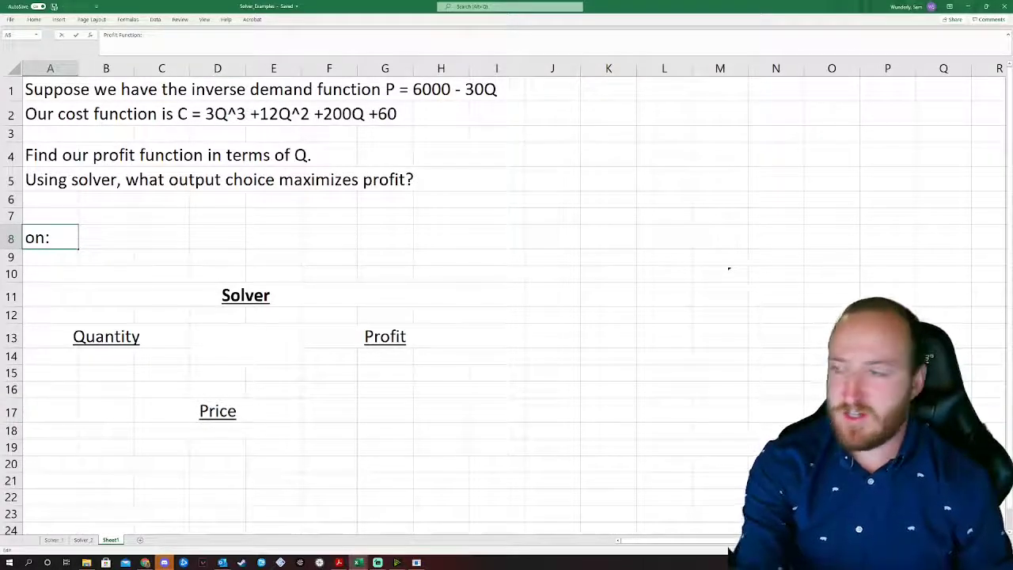
pyautogui.write('P')
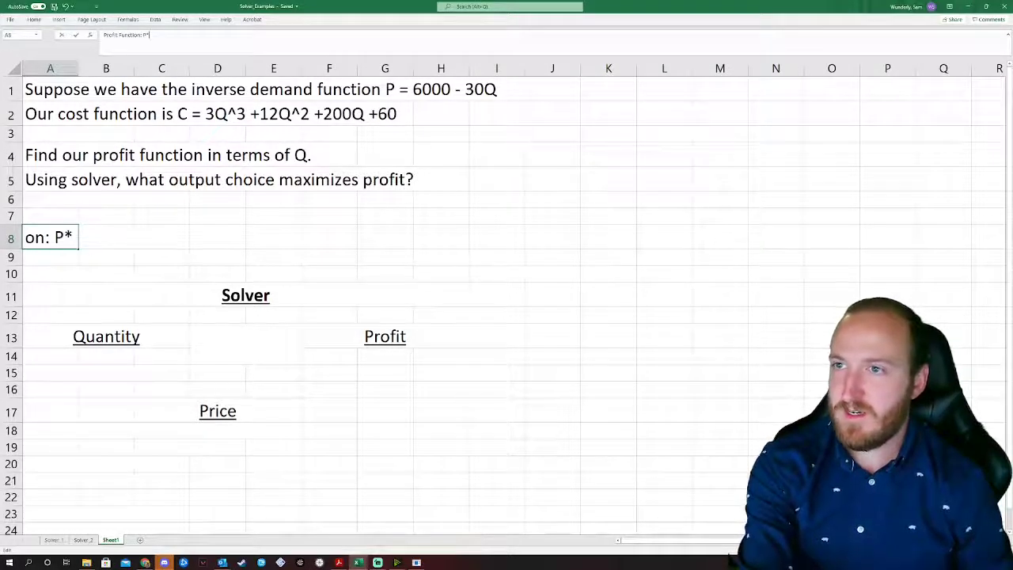
pyautogui.write('*Q')
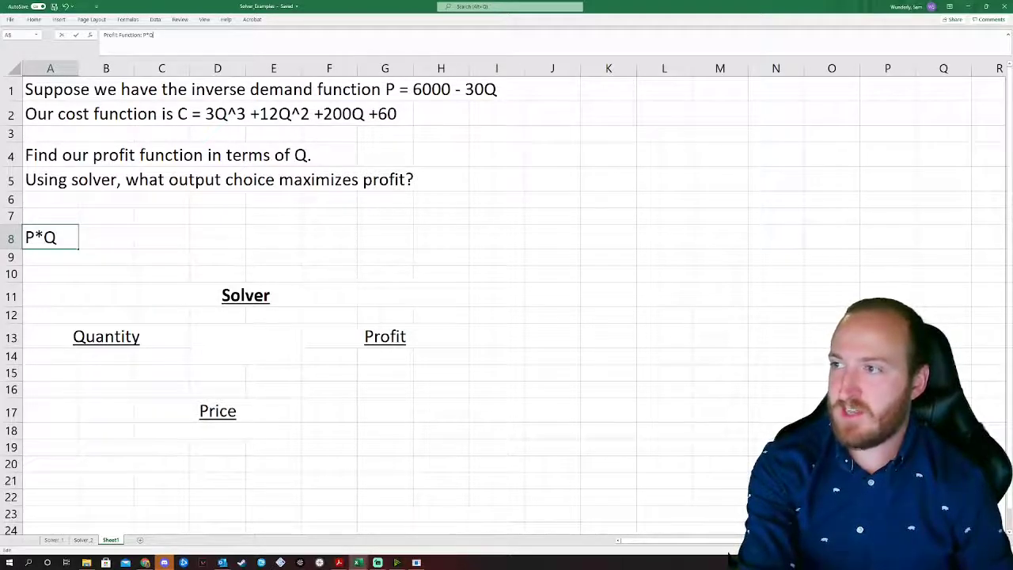
pyautogui.press('BackSpace')
pyautogui.press('BackSpace')
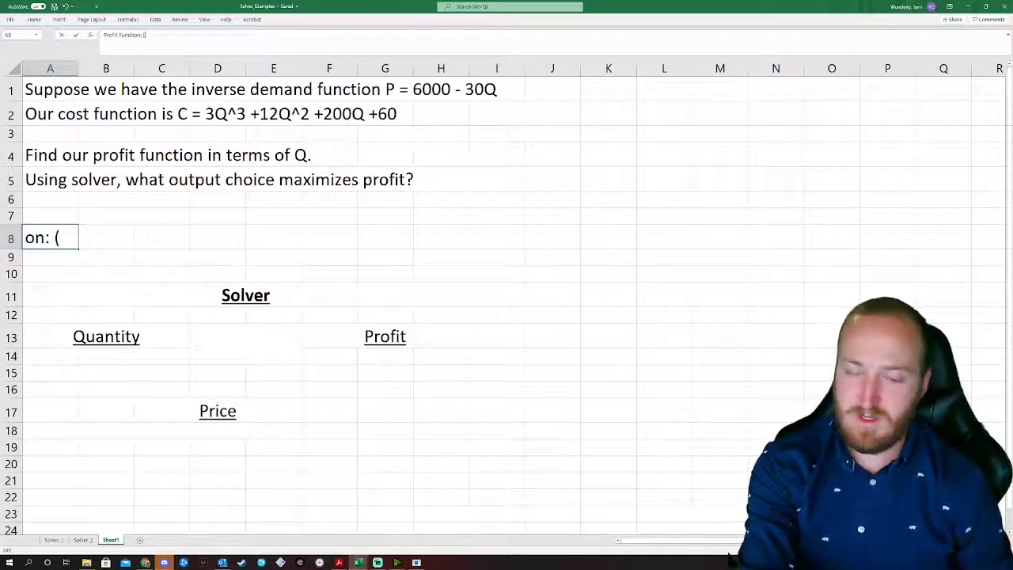
pyautogui.write('(6000-')
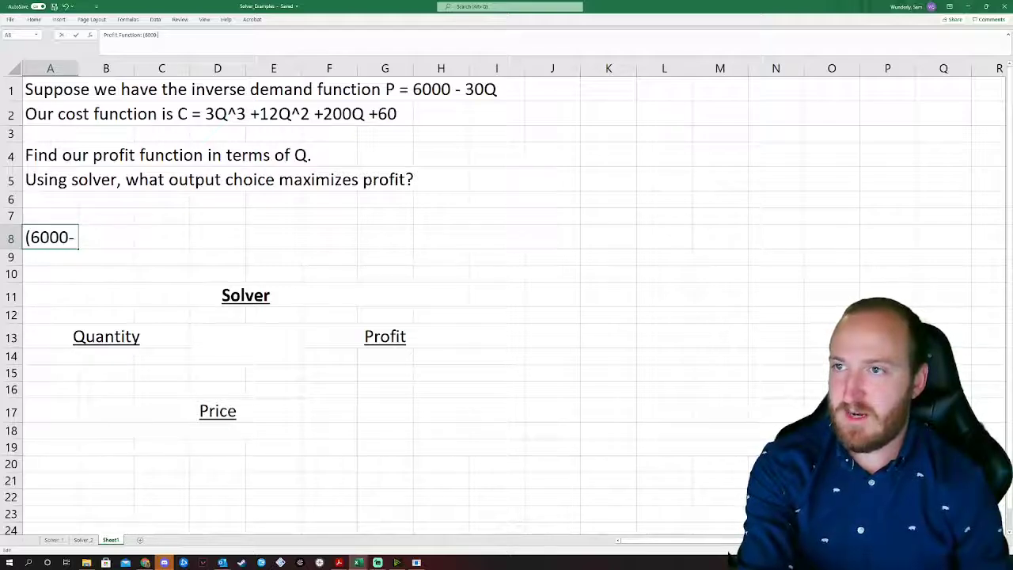
pyautogui.write('30Q')
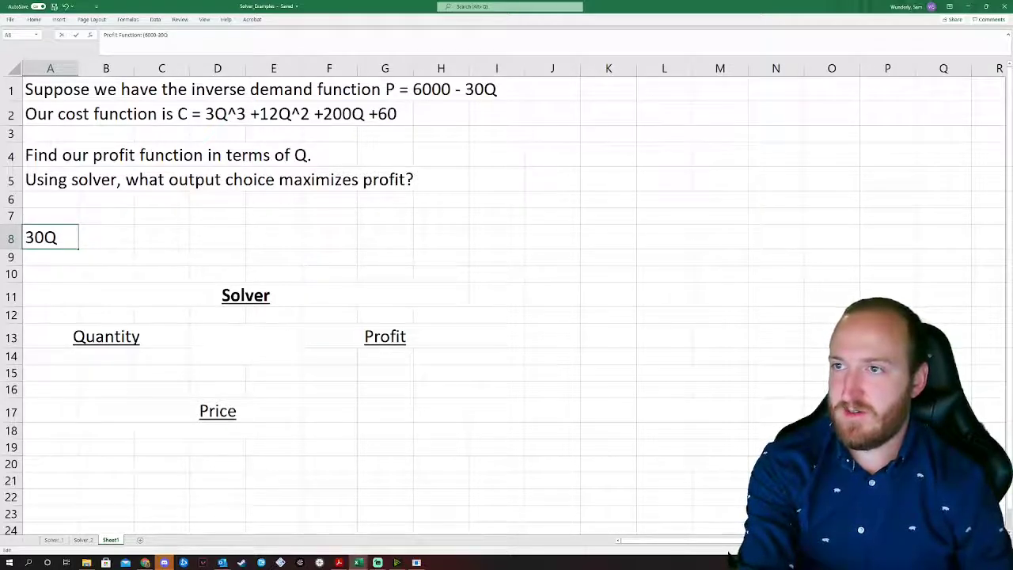
pyautogui.write(') -')
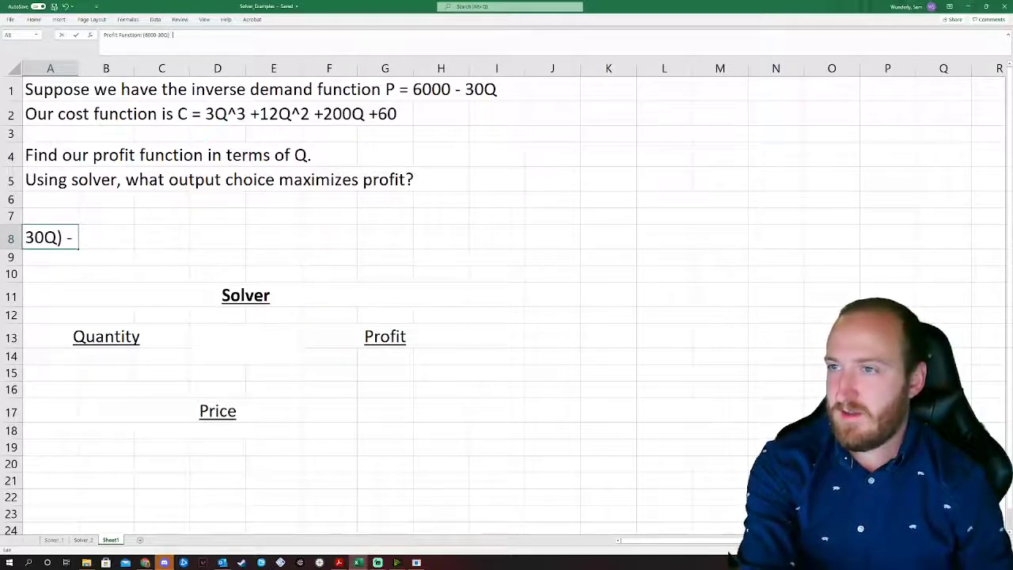
pyautogui.press('BackSpace')
pyautogui.press('BackSpace')
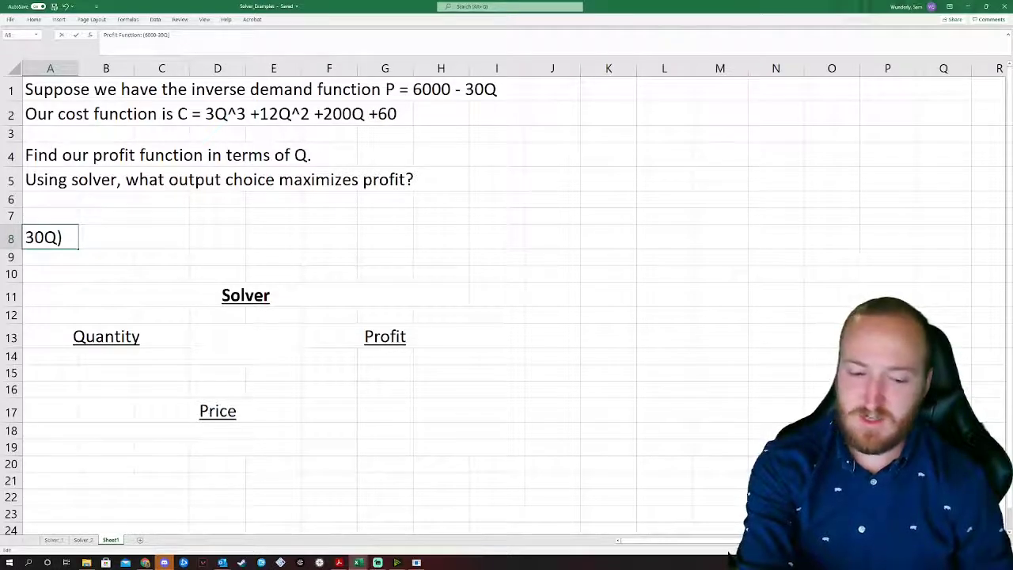
pyautogui.write('*Q')
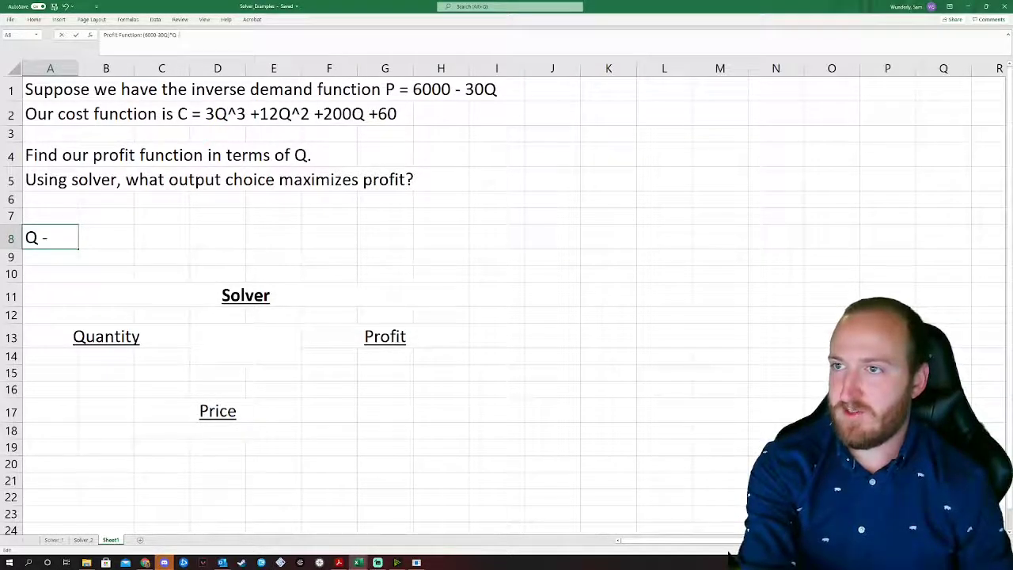
pyautogui.write(' - 3Q&')
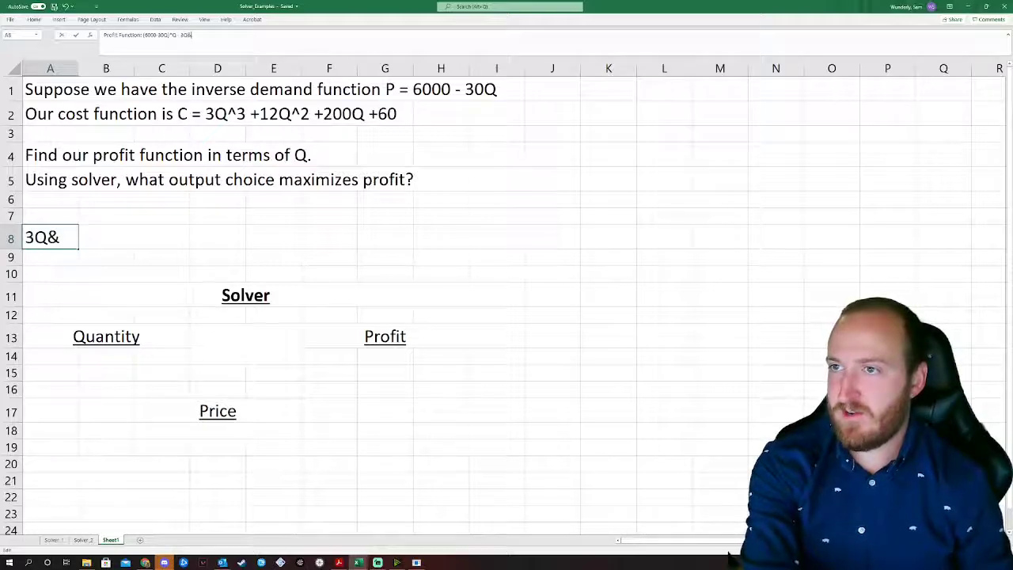
pyautogui.press('BackSpace')
pyautogui.write('^')
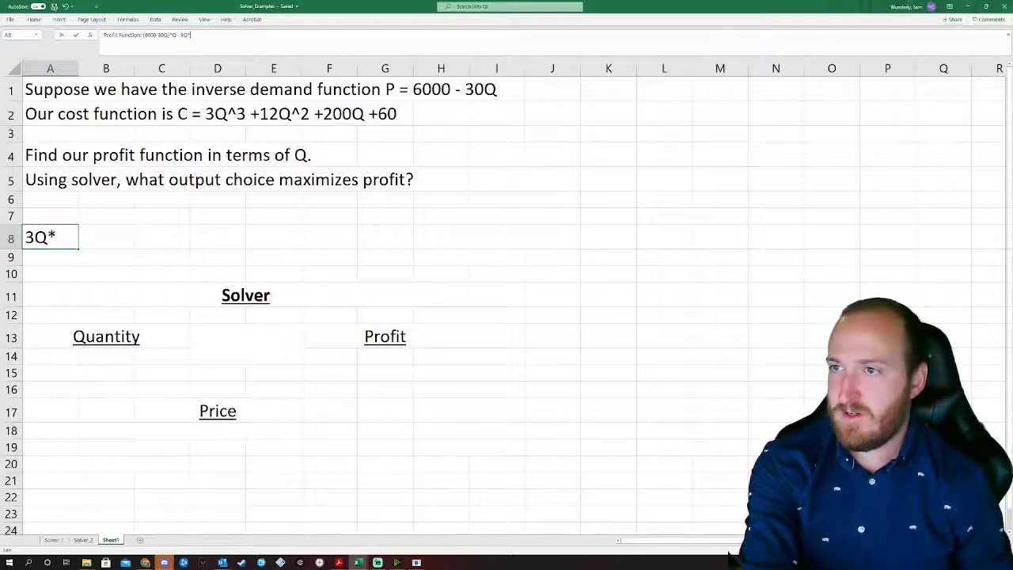
pyautogui.press('BackSpace')
# Step: Complete it as '^3 + 12Q^2 +200Q + 60)' and add the opening parenthesis before 3Q^3
pyautogui.write('^3')
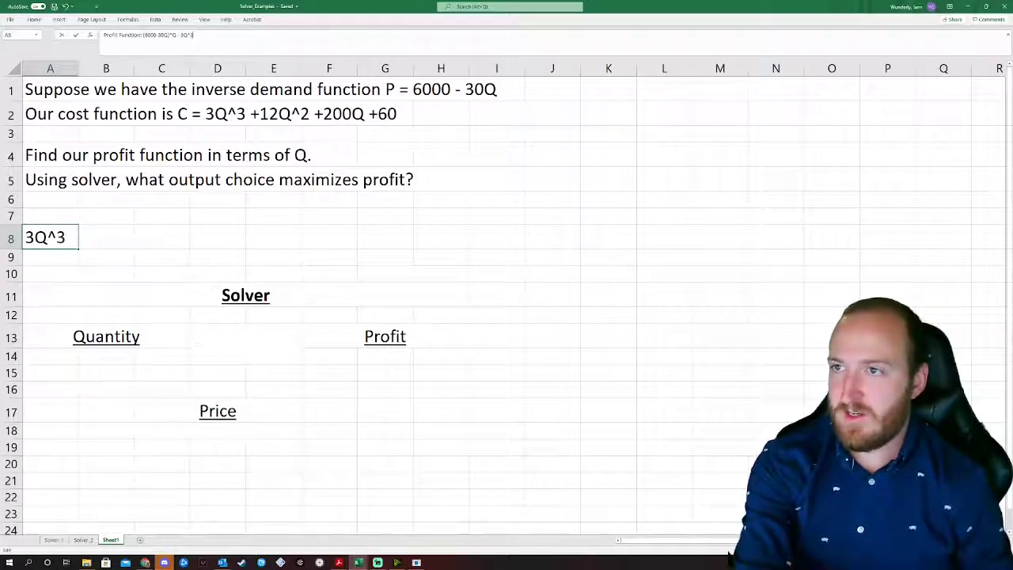
pyautogui.write(' +')
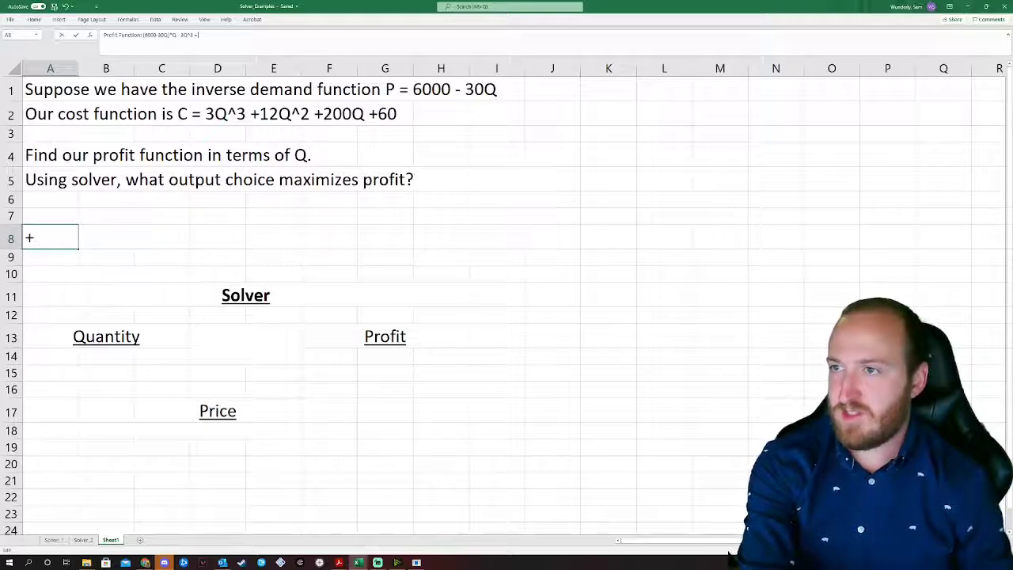
pyautogui.write(' 12Q&')
pyautogui.press('BackSpace')
pyautogui.write('^')
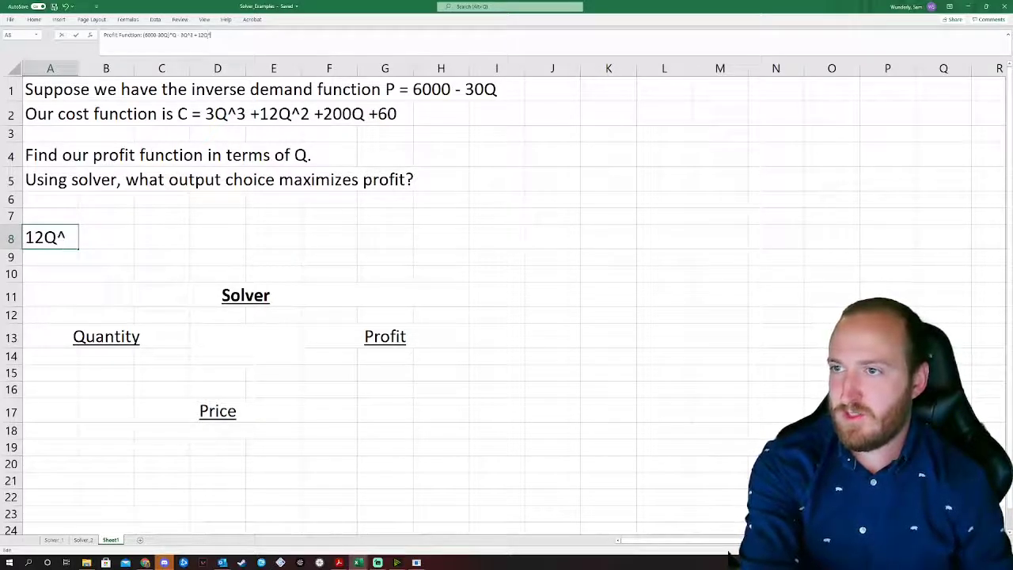
pyautogui.write('2 +')
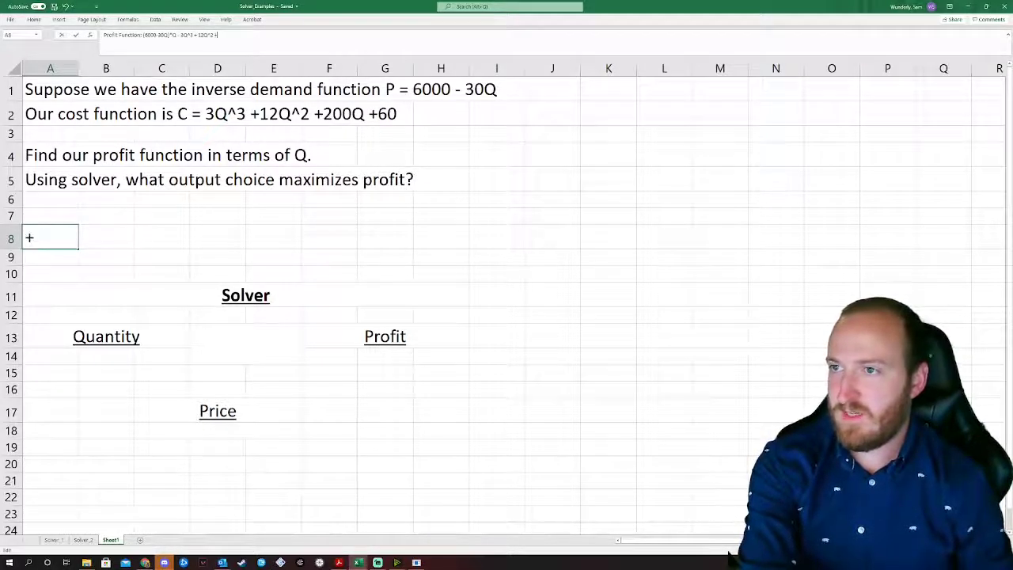
pyautogui.write('200Q_')
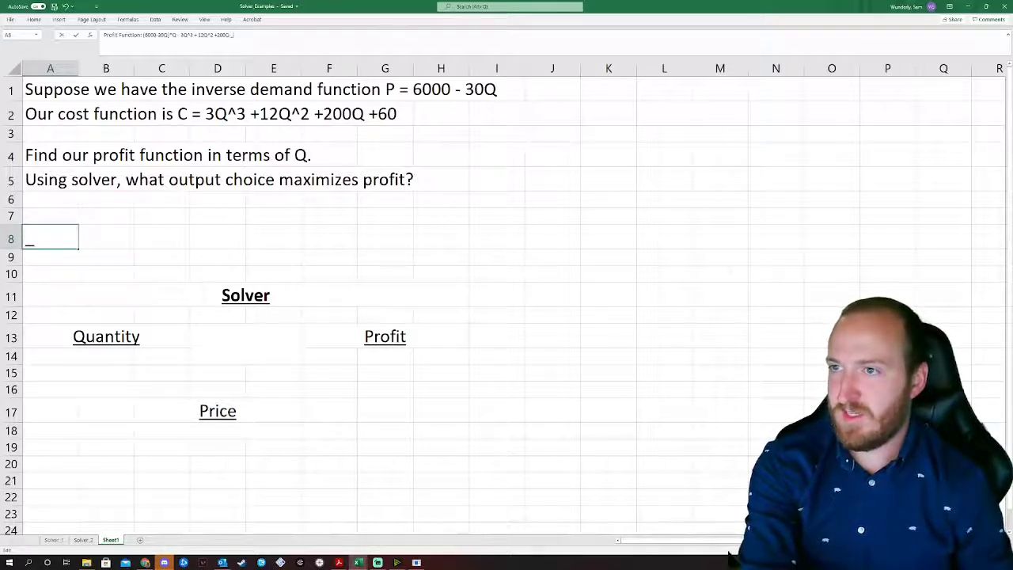
pyautogui.press('BackSpace')
pyautogui.write('+ 6')
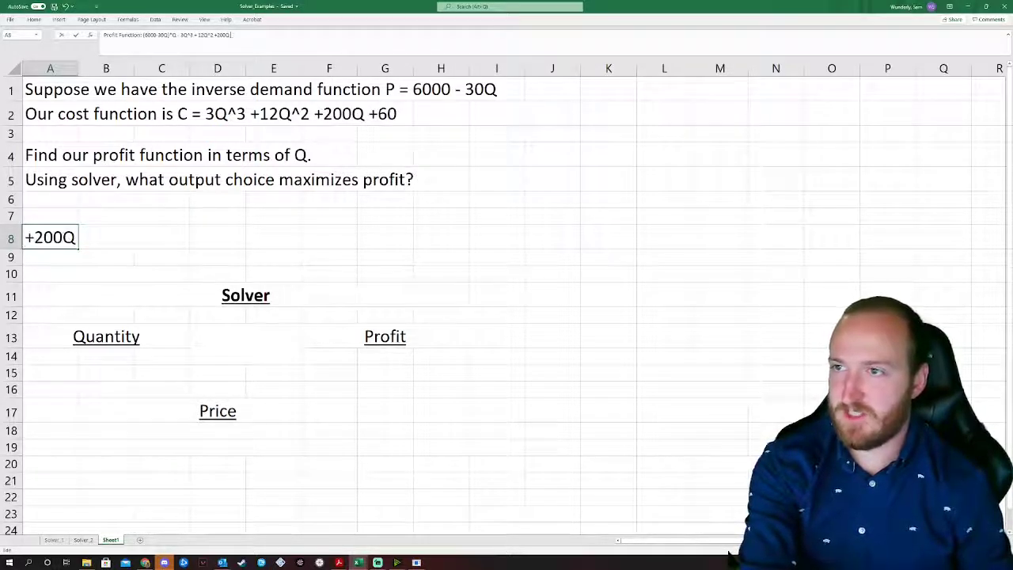
pyautogui.write('0')
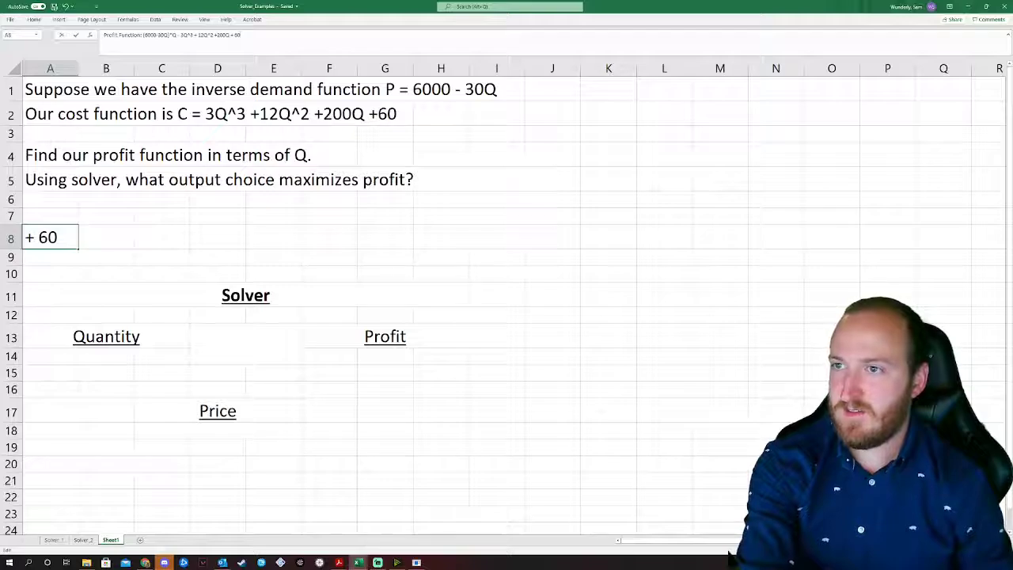
pyautogui.write(')')
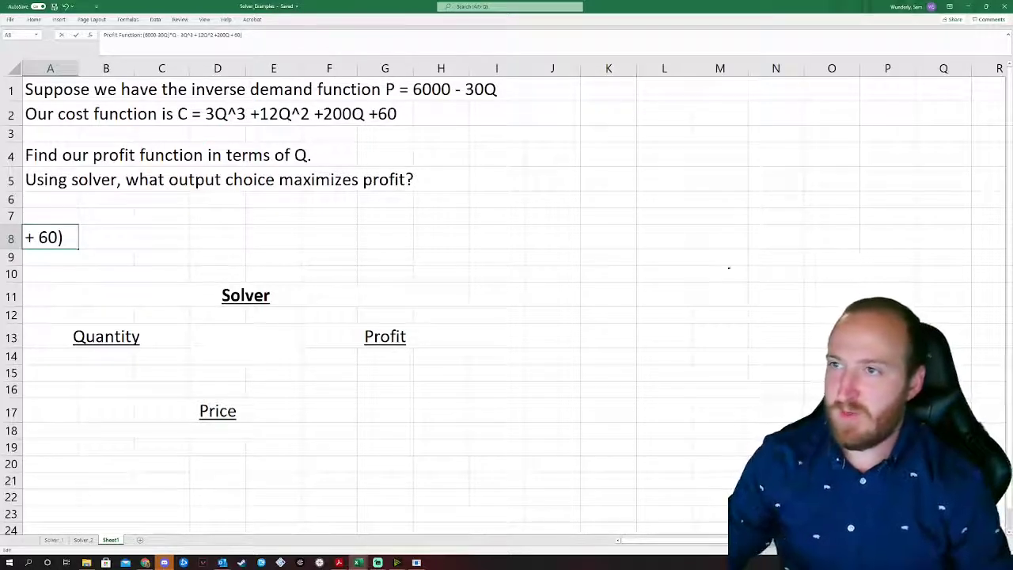
pyautogui.click(180, 35)
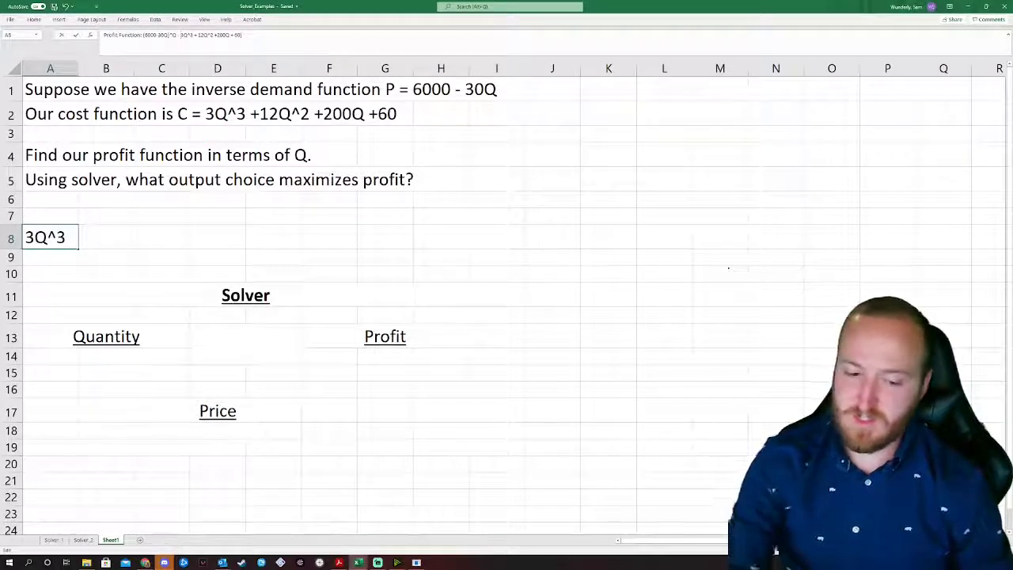
pyautogui.write('(')
pyautogui.press('Return')
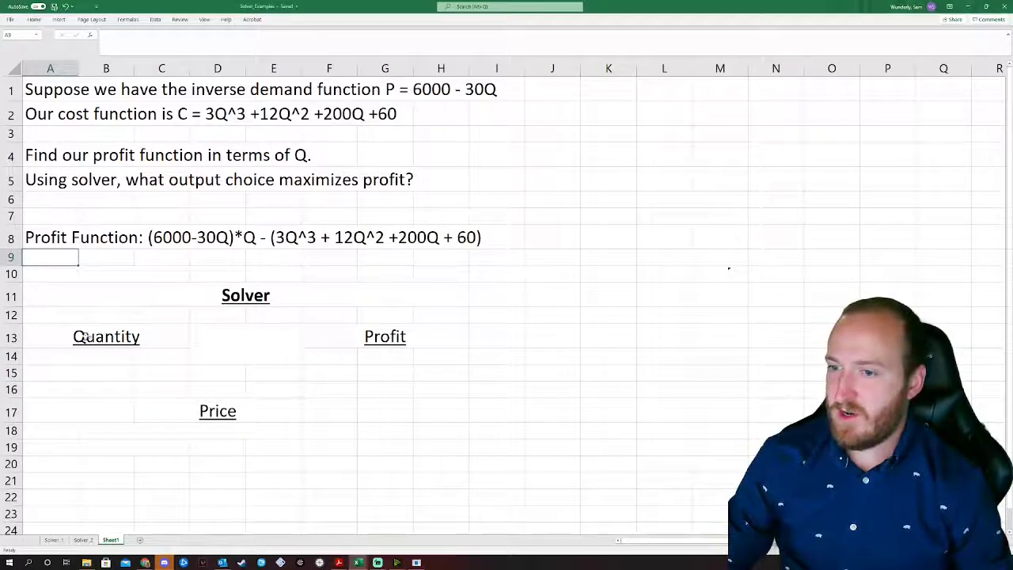
# Step: Abandon a first entry in G14 and copy the profit expression from A8
pyautogui.doubleClick(375, 355)
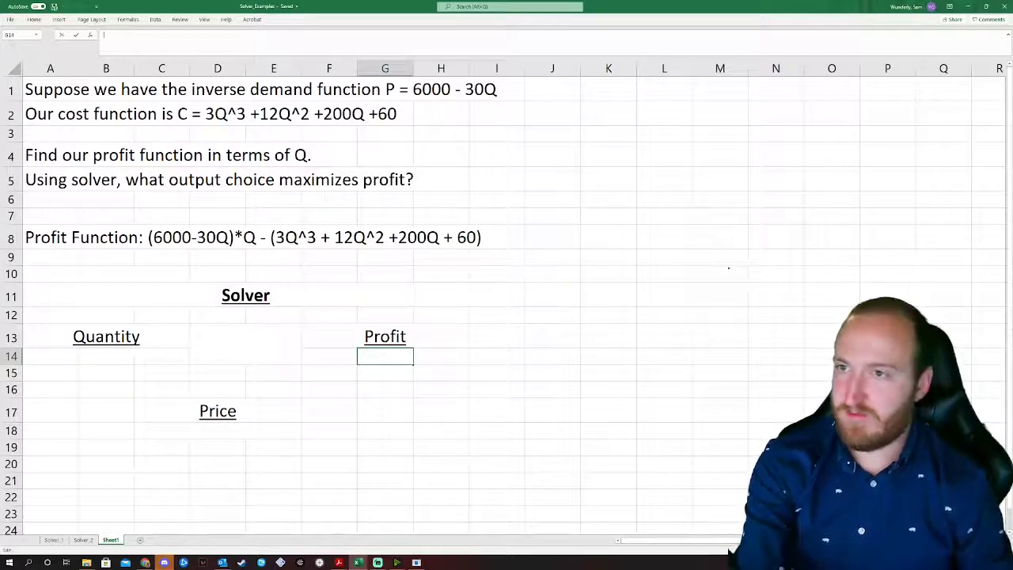
pyautogui.write('=')
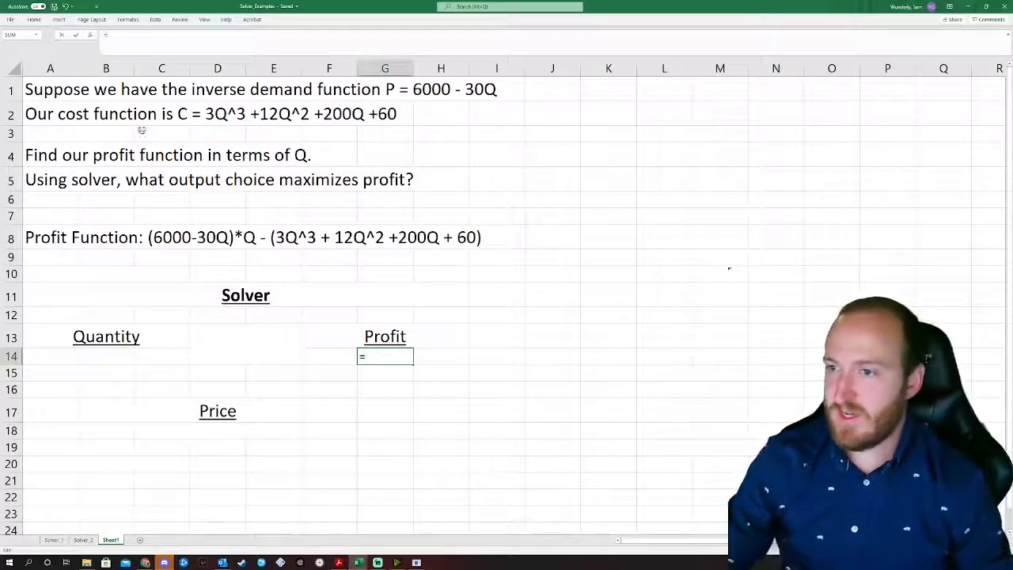
pyautogui.click(98, 240)
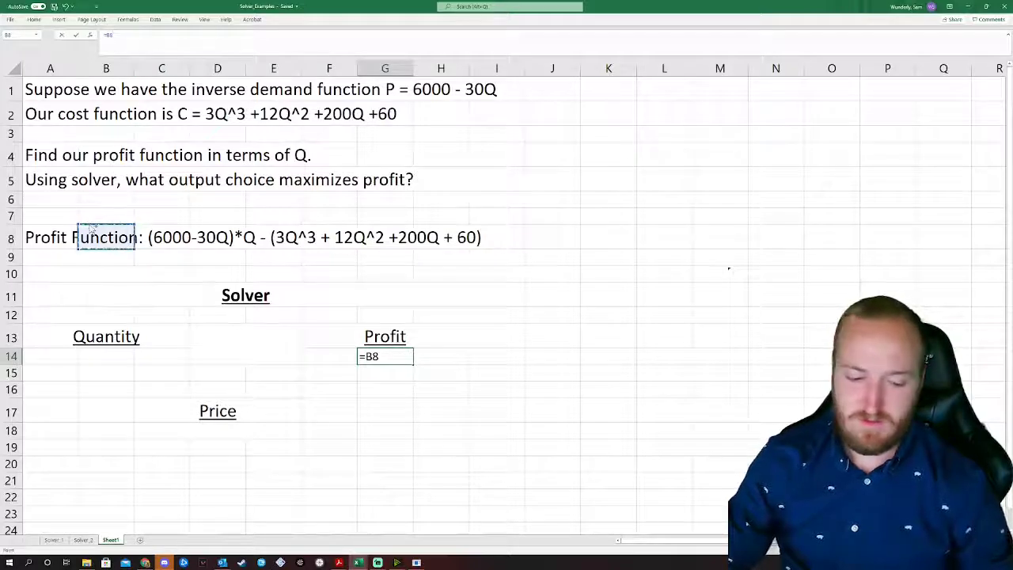
pyautogui.press('BackSpace')
pyautogui.press('BackSpace')
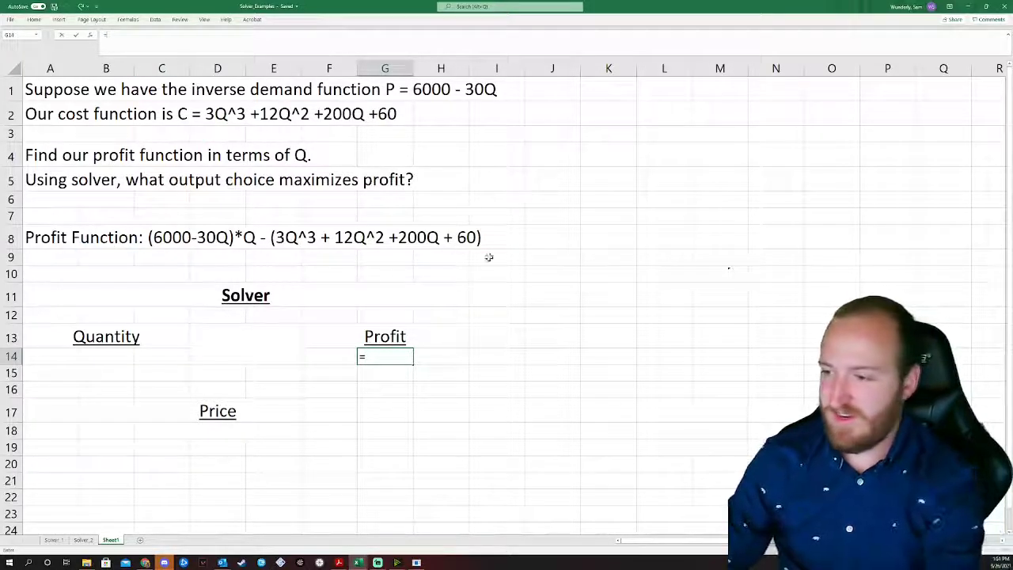
pyautogui.press('BackSpace')
pyautogui.press('Return')
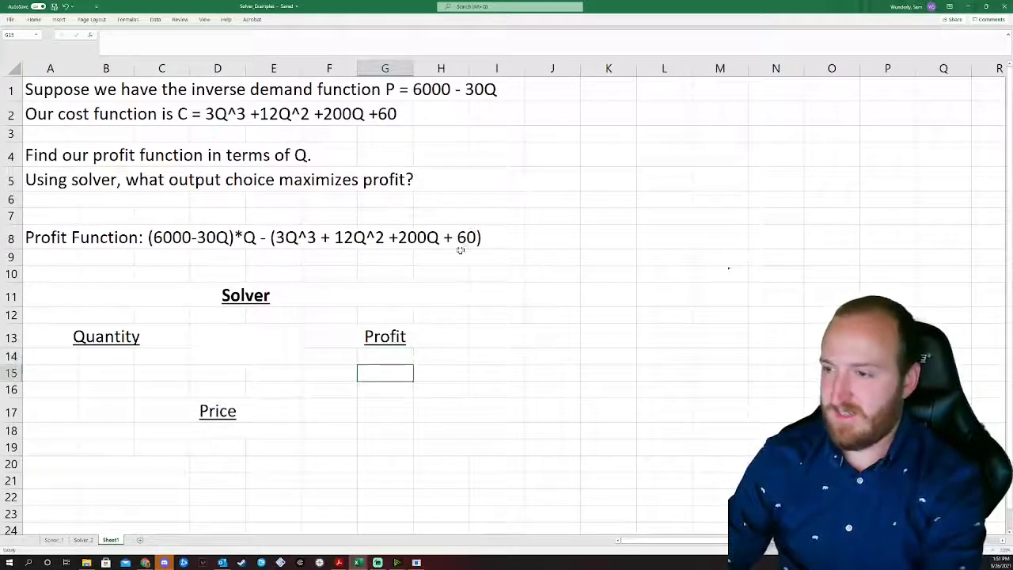
pyautogui.click(72, 237)
pyautogui.moveTo(246, 36); pyautogui.dragTo(143, 35)
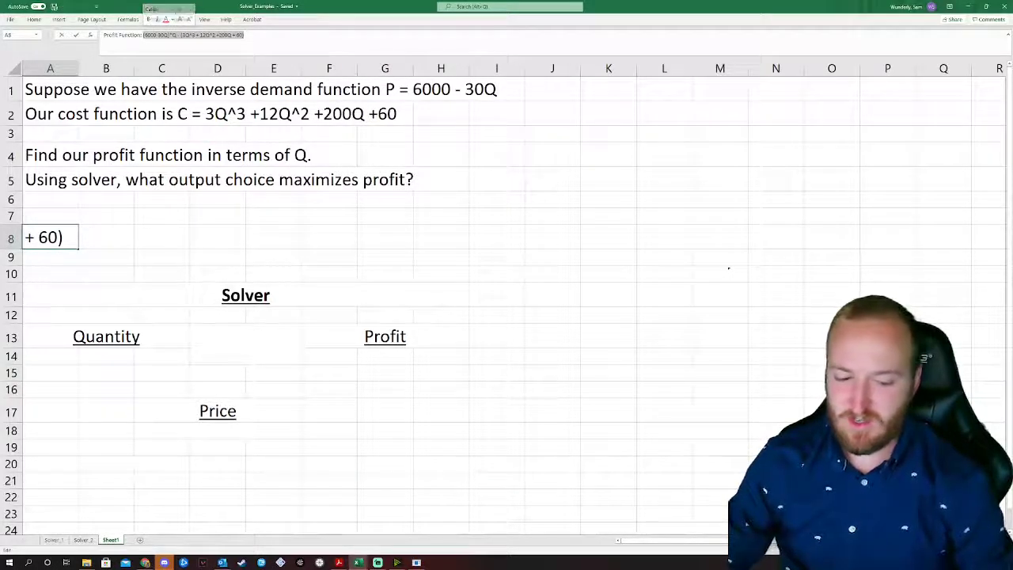
# Step: Paste the expression into G14 as a formula, replacing Q in the price term with B14
pyautogui.click(386, 354)
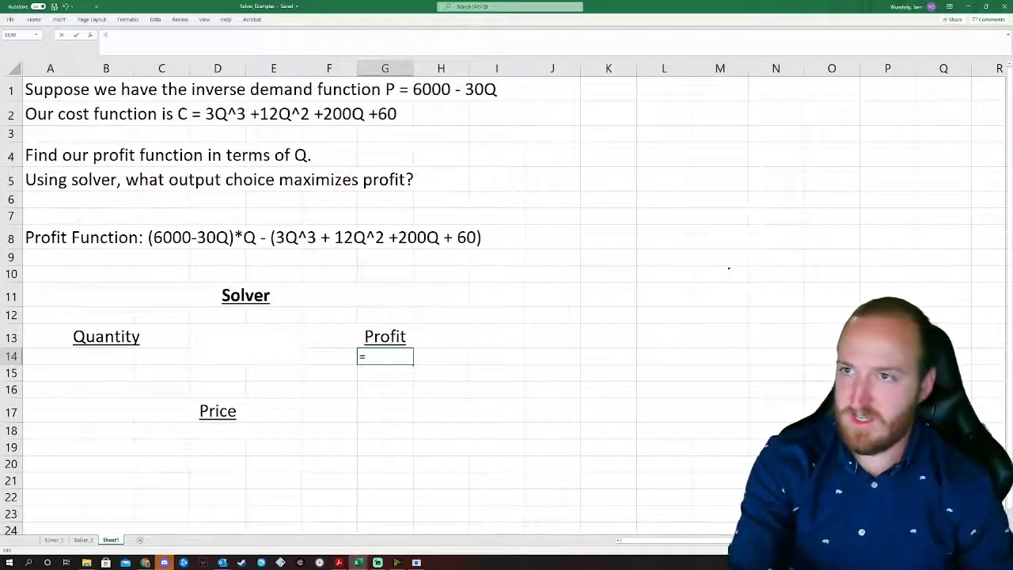
pyautogui.write('=')
pyautogui.write('(6000-30Q)*Q - (3Q^3 + 12Q^2 +200Q + 60)')
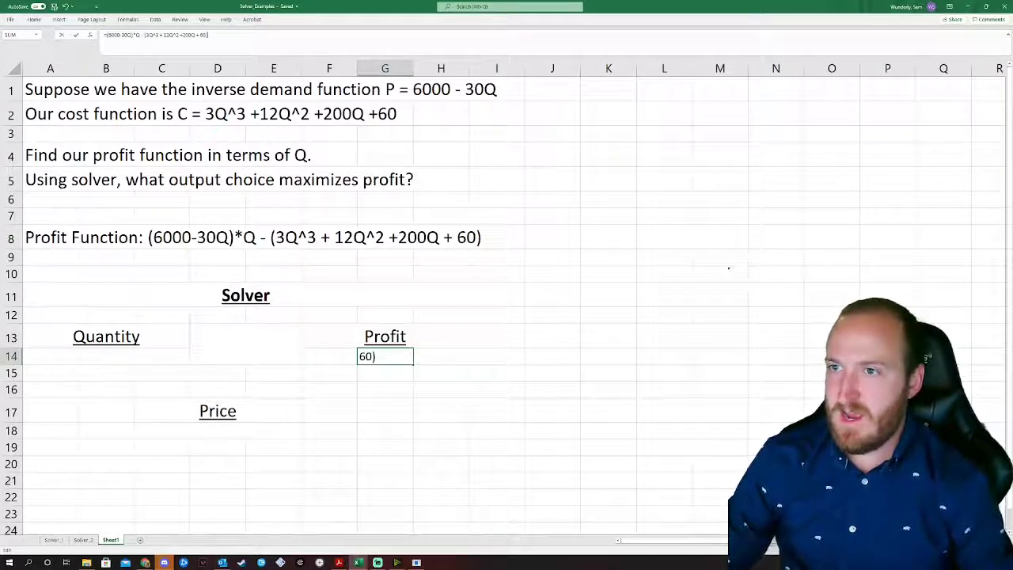
pyautogui.click(131, 35)
pyautogui.press('BackSpace')
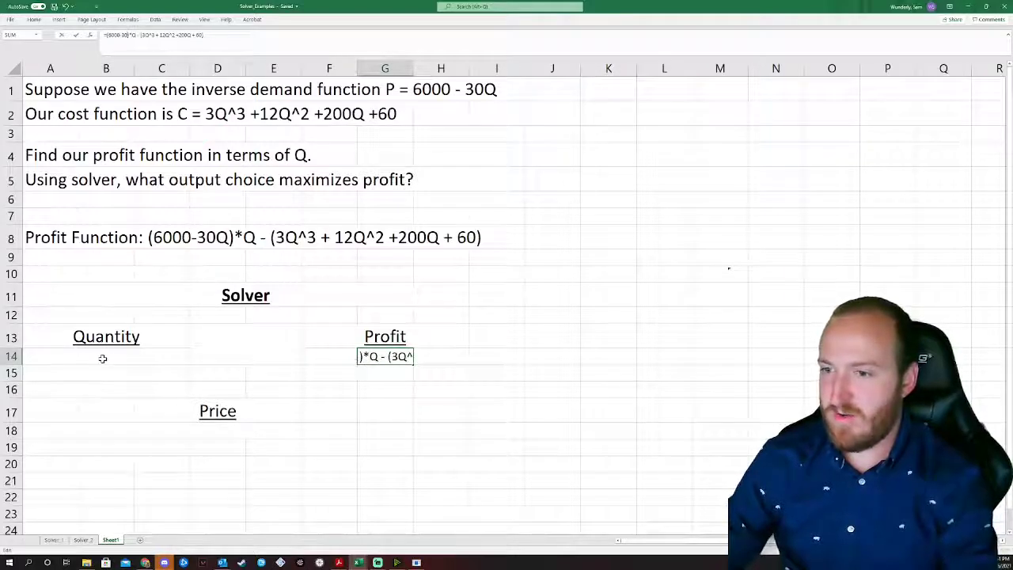
pyautogui.click(102, 357)
pyautogui.click(502, 326)
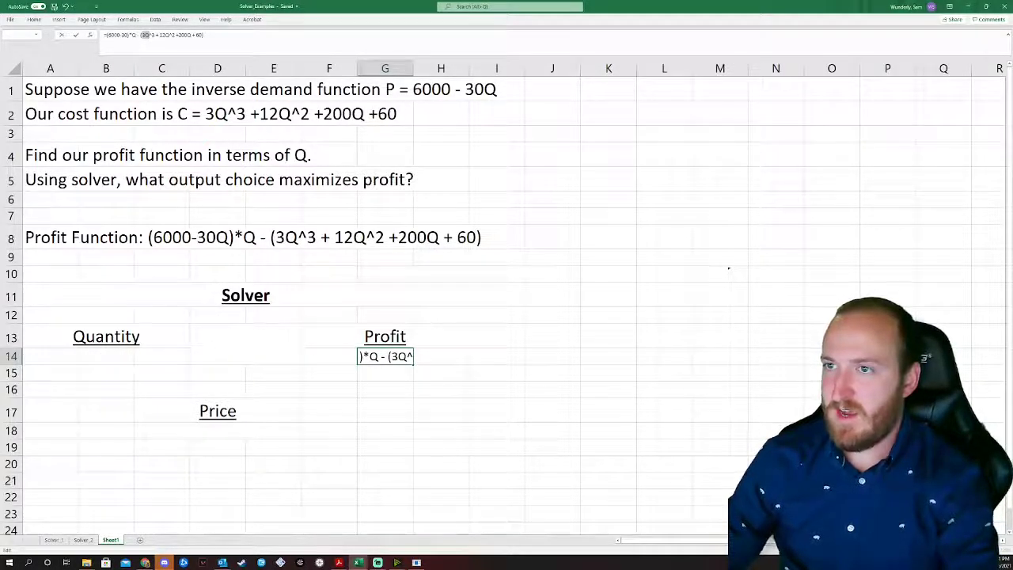
pyautogui.press('BackSpace')
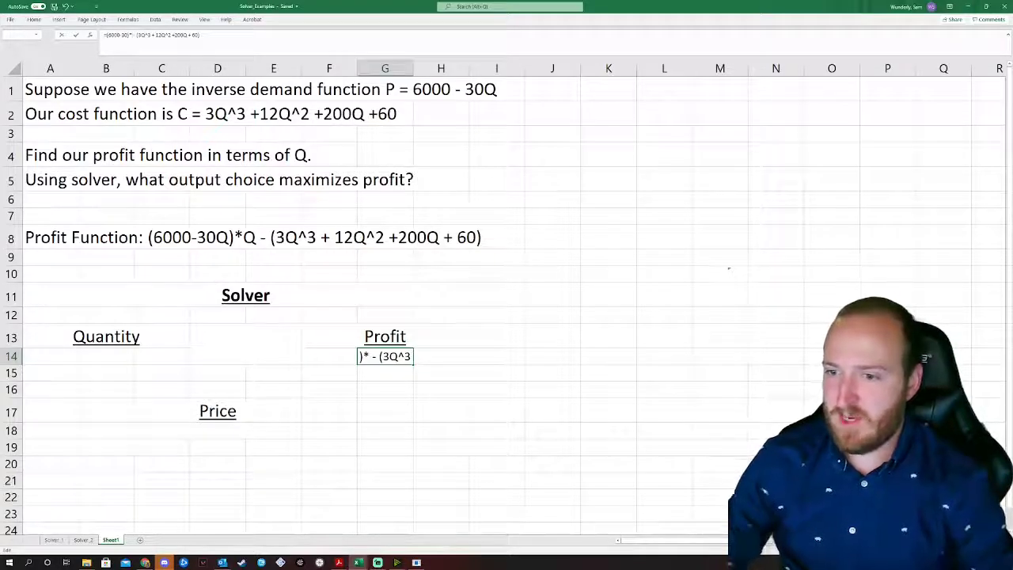
pyautogui.write('B1')
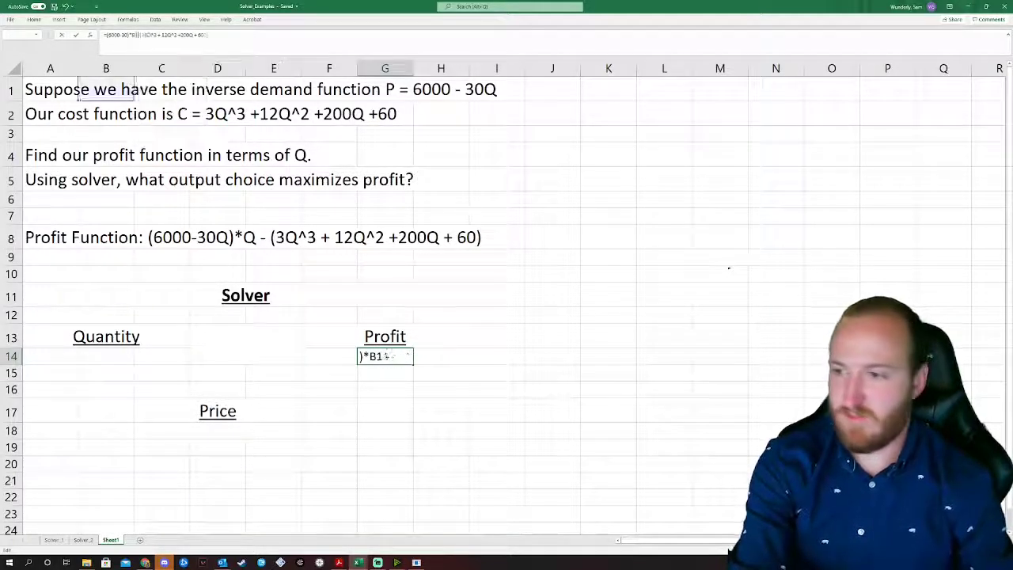
pyautogui.write('4')
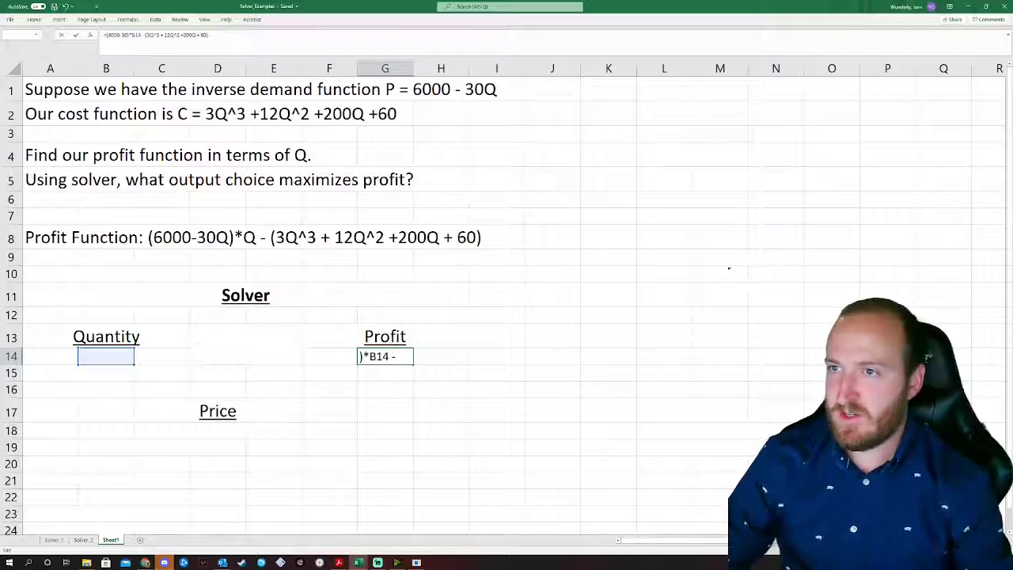
# Step: Replace Q with B14 in the 3Q^3, 12Q^2 and 200Q terms
pyautogui.click(153, 35)
pyautogui.press('BackSpace')
pyautogui.write('B')
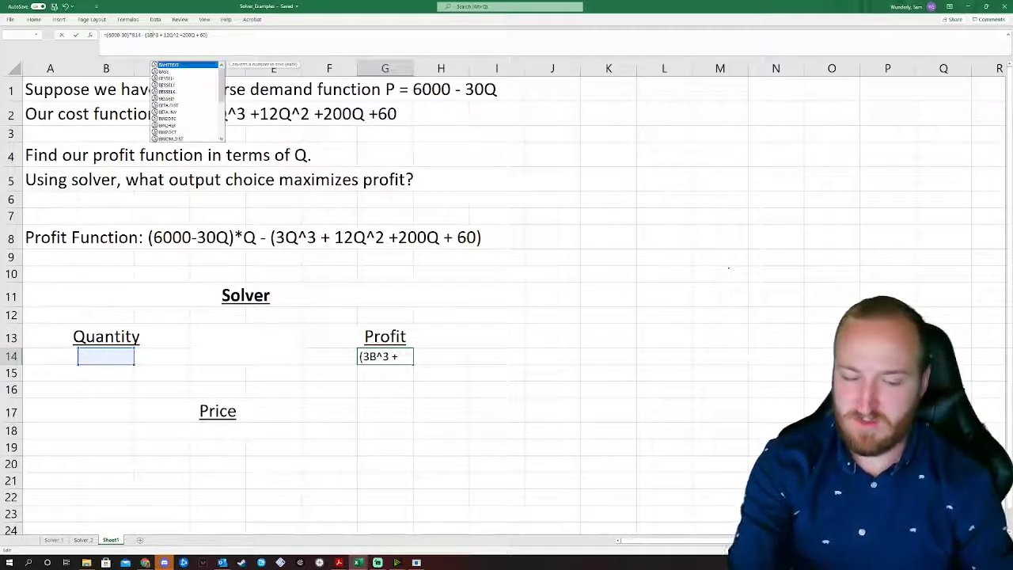
pyautogui.write('14')
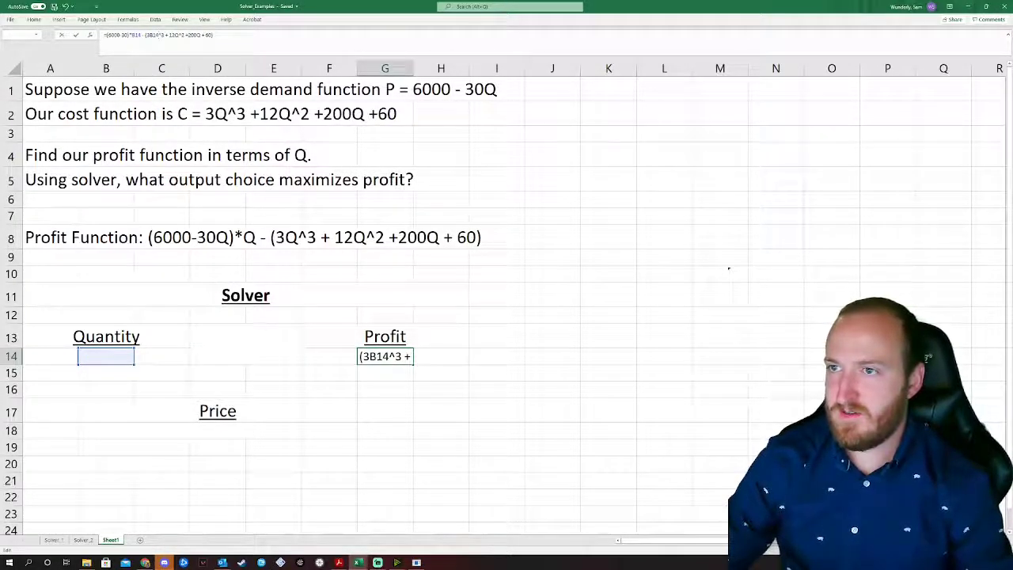
pyautogui.click(180, 34)
pyautogui.press('BackSpace')
pyautogui.write('B')
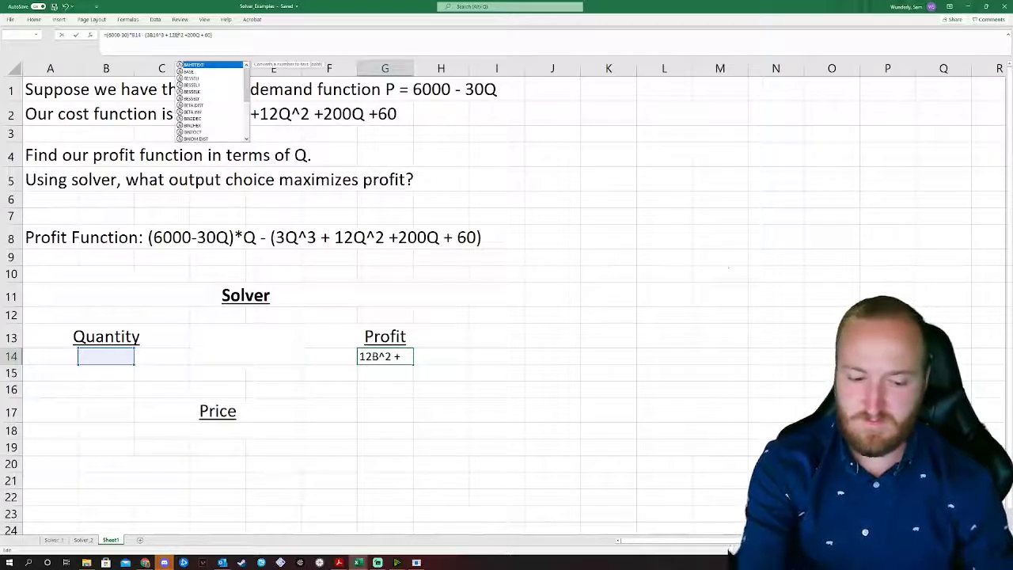
pyautogui.write('14')
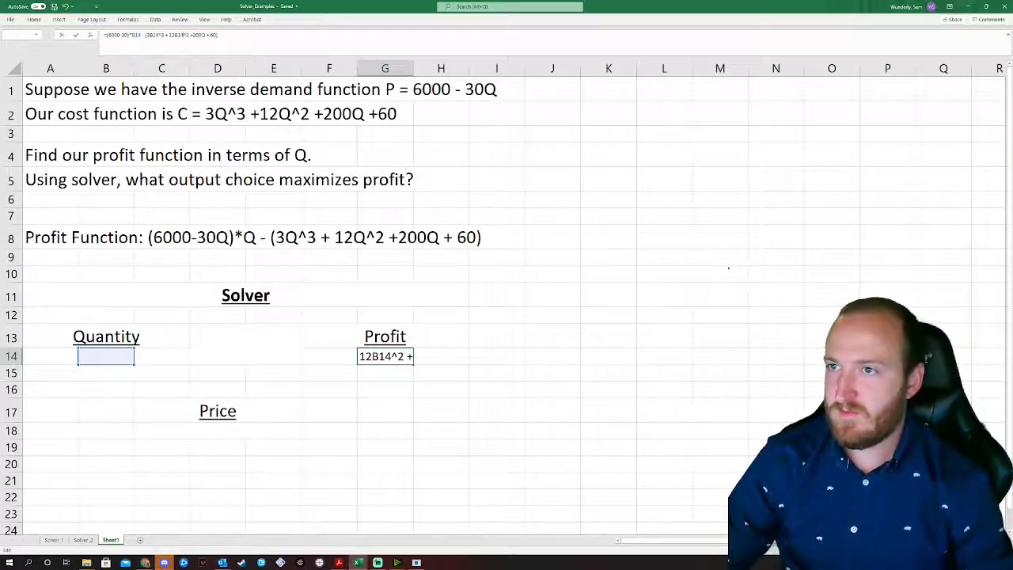
pyautogui.click(205, 35)
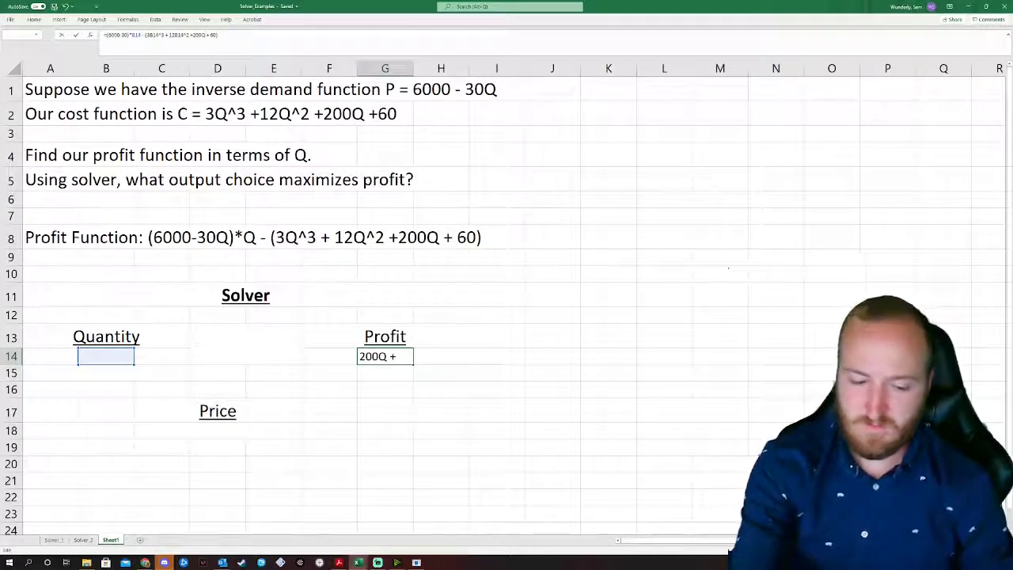
pyautogui.press('BackSpace')
pyautogui.write('B14')
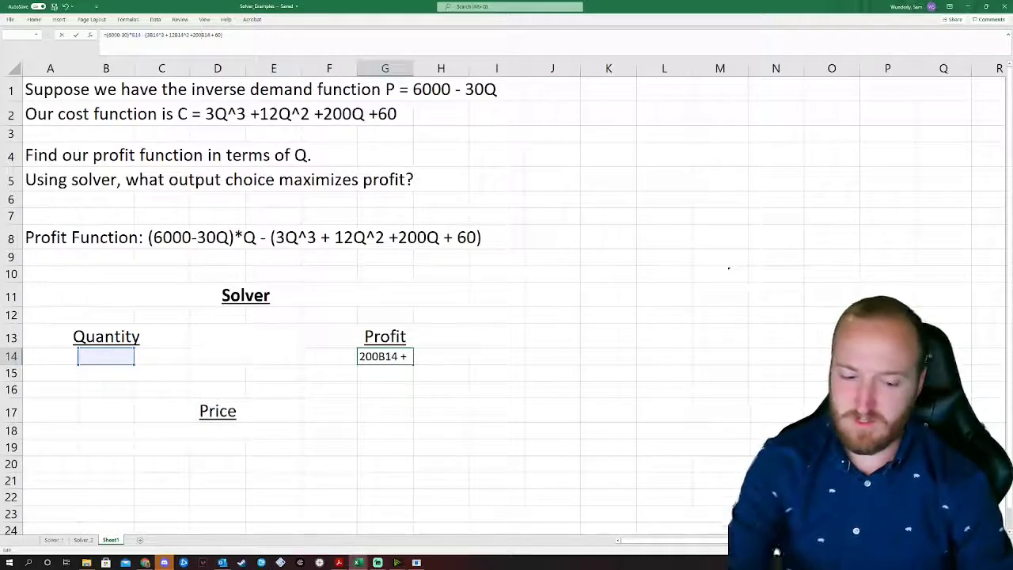
# Step: Insert * between 200, 12, 3 and B14, and confirm the G14 profit formula
pyautogui.press('Left')
pyautogui.press('Left')
pyautogui.press('Left')
pyautogui.write('*')
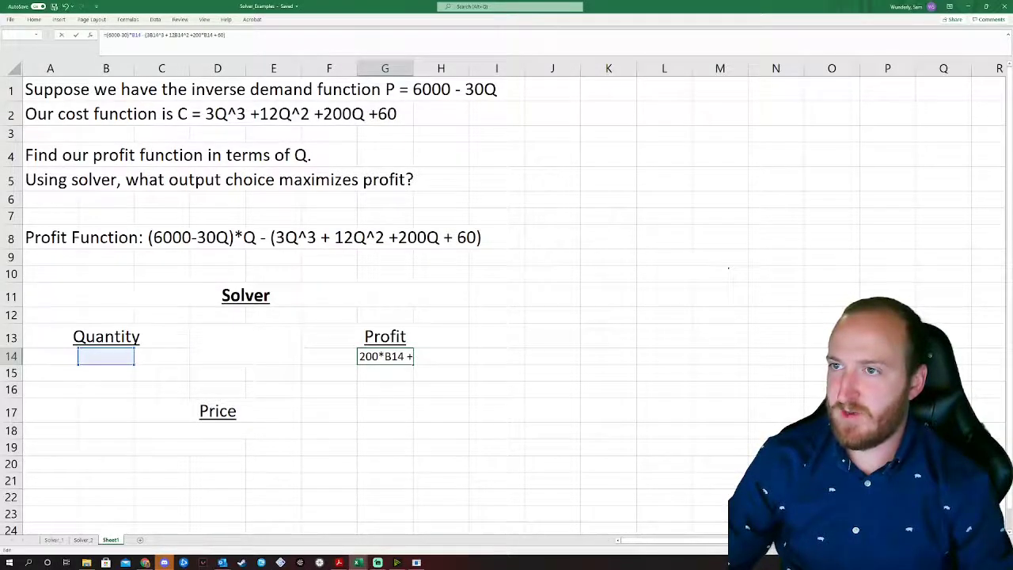
pyautogui.press('Left')
pyautogui.press('Left')
pyautogui.press('Left')
pyautogui.press('Left')
pyautogui.press('Left')
pyautogui.press('Left')
pyautogui.press('Left')
pyautogui.press('Left')
pyautogui.press('Left')
pyautogui.press('Left')
pyautogui.press('Left')
pyautogui.write('*')
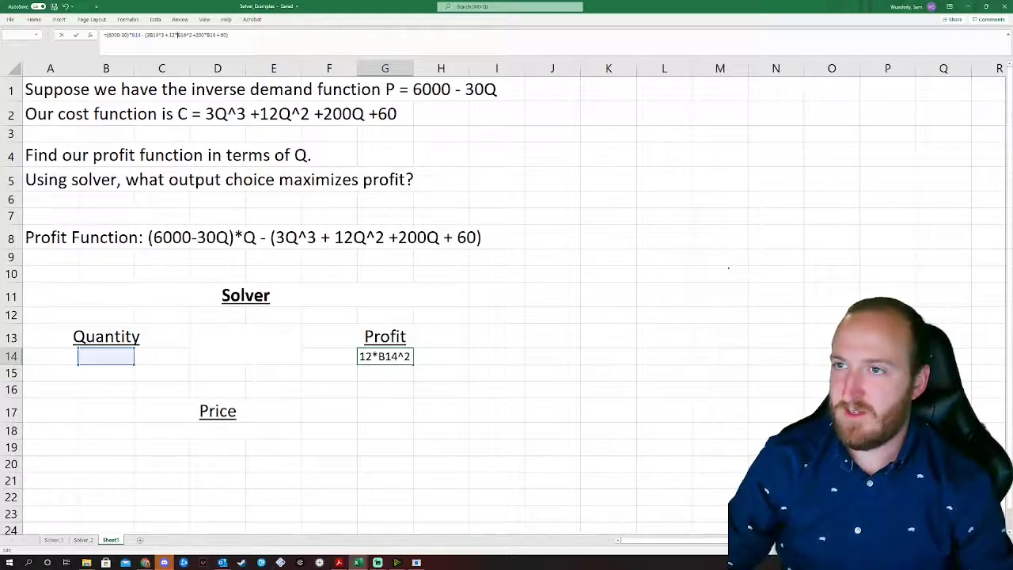
pyautogui.press('Left')
pyautogui.press('Left')
pyautogui.press('Left')
pyautogui.press('Left')
pyautogui.press('Left')
pyautogui.press('Left')
pyautogui.press('Left')
pyautogui.press('Left')
pyautogui.press('Left')
pyautogui.press('Left')
pyautogui.press('Left')
pyautogui.write('*')
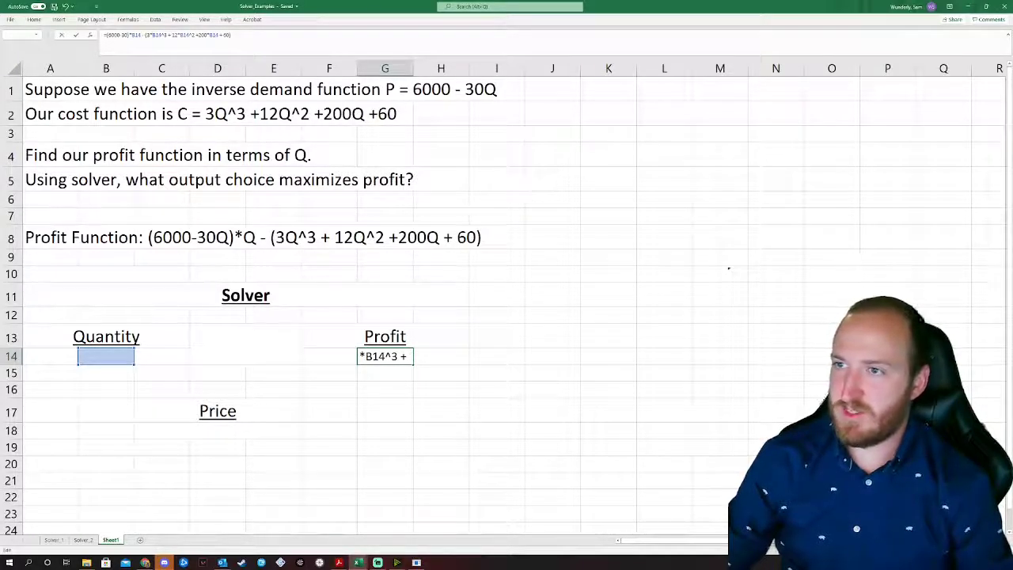
pyautogui.press('Return')
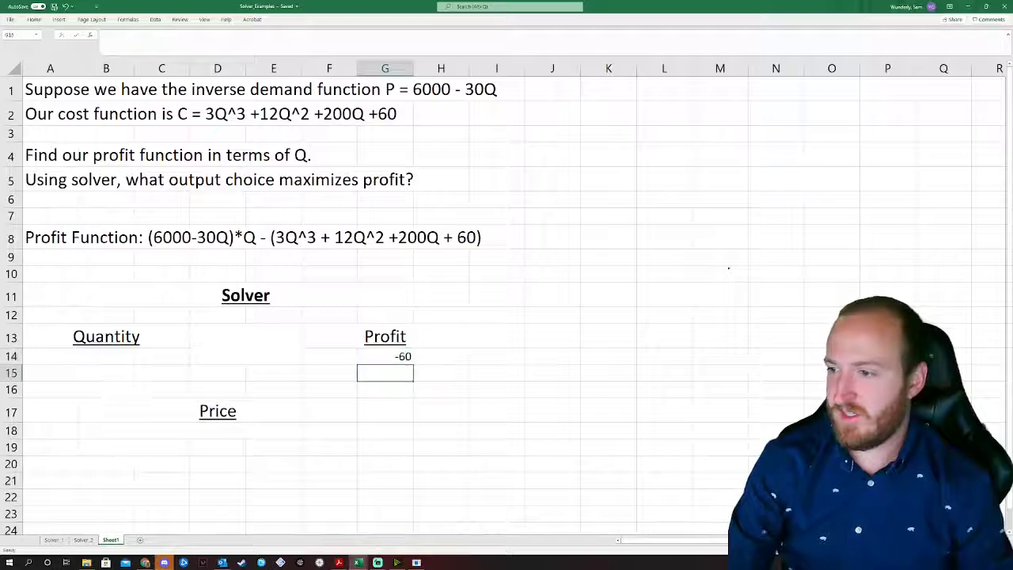
# Step: Enter a test Quantity of 10 in B14 so Profit in G14 shows 53440
pyautogui.press('Up')
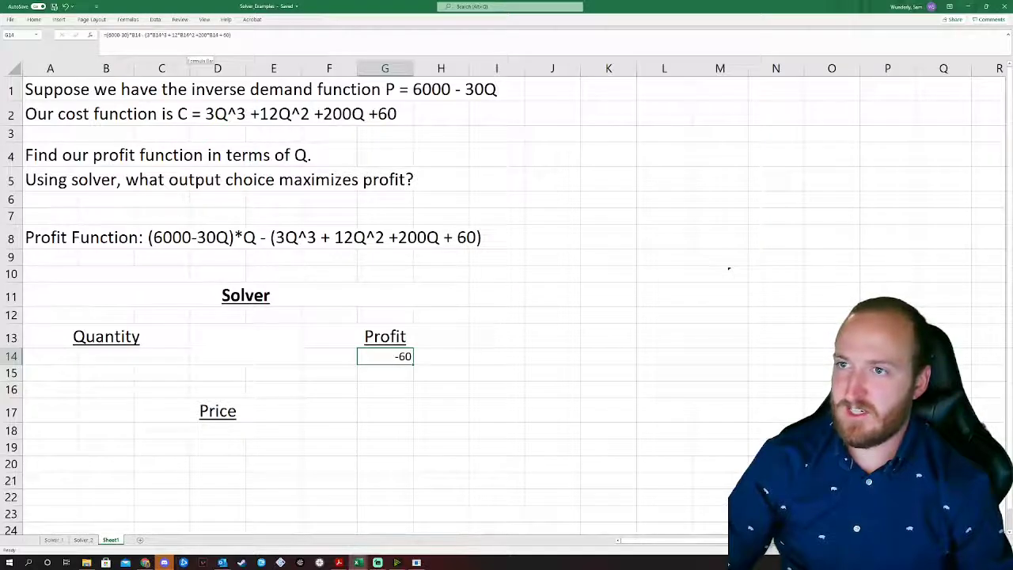
pyautogui.click(107, 354)
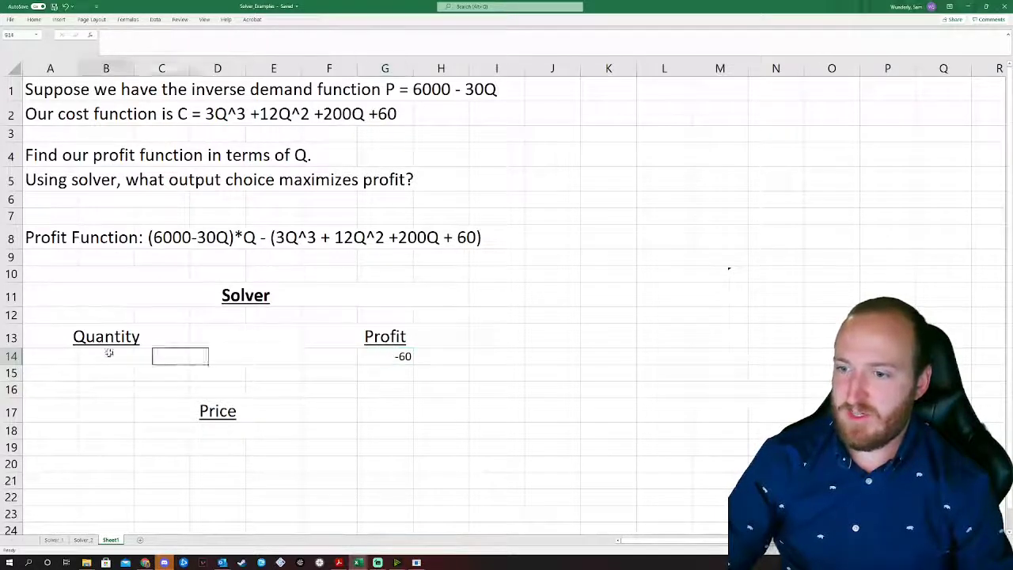
pyautogui.write('10')
pyautogui.press('Return')
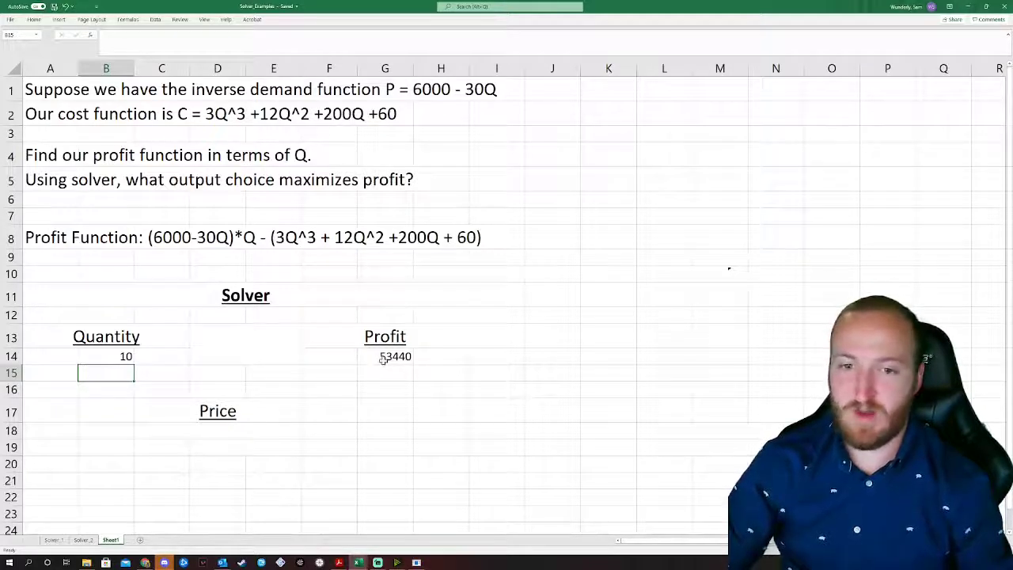
pyautogui.click(220, 431)
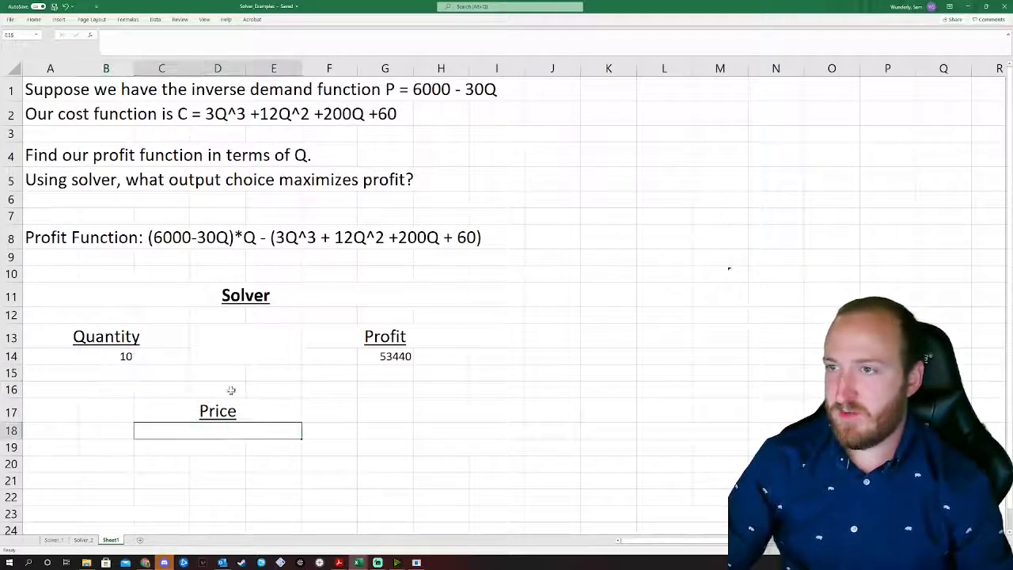
# Step: Give Price cell C18 the formula =6000-30*B14, showing 5700
pyautogui.click(104, 35)
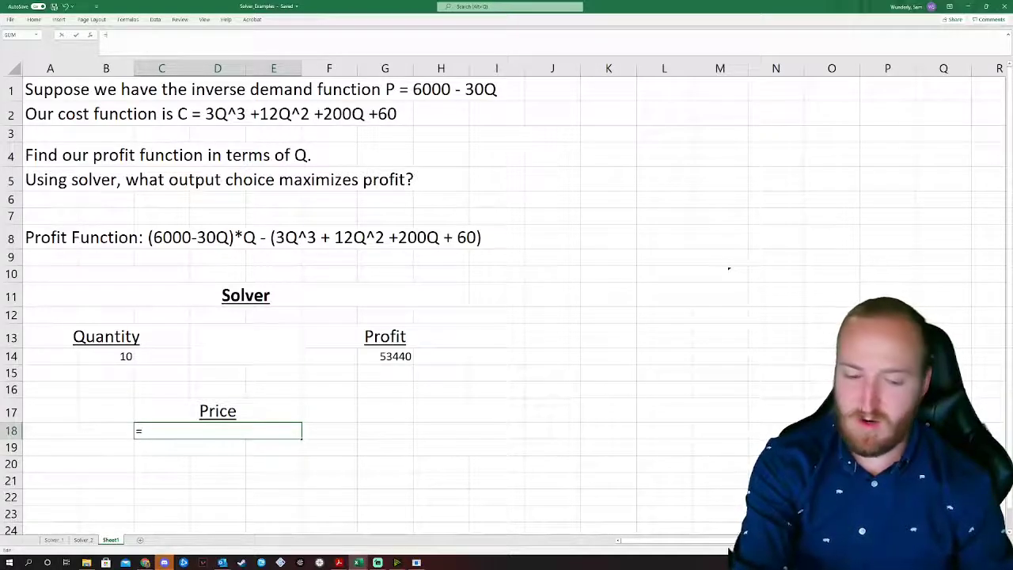
pyautogui.write('=6000-')
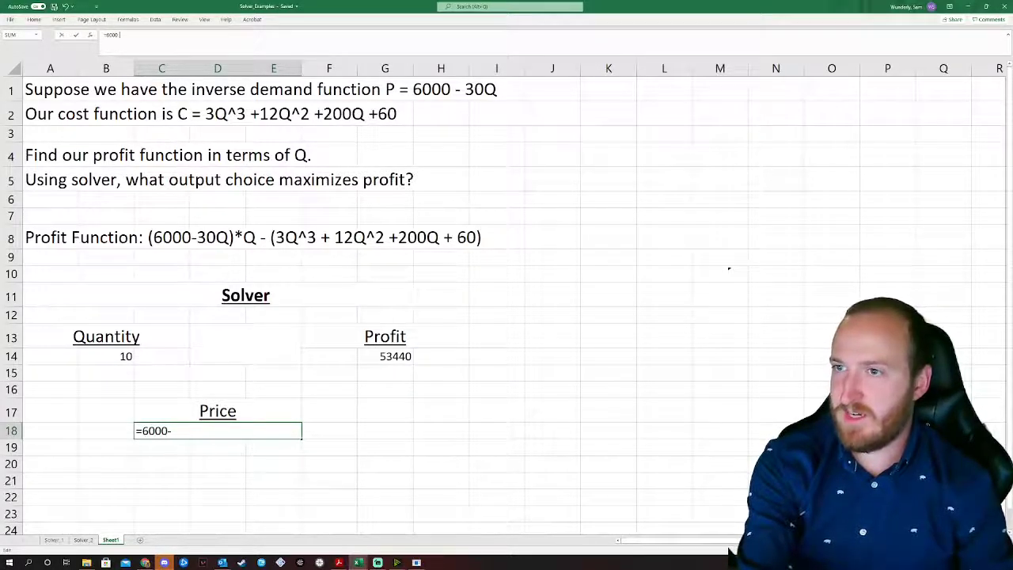
pyautogui.write('30')
pyautogui.click(133, 356)
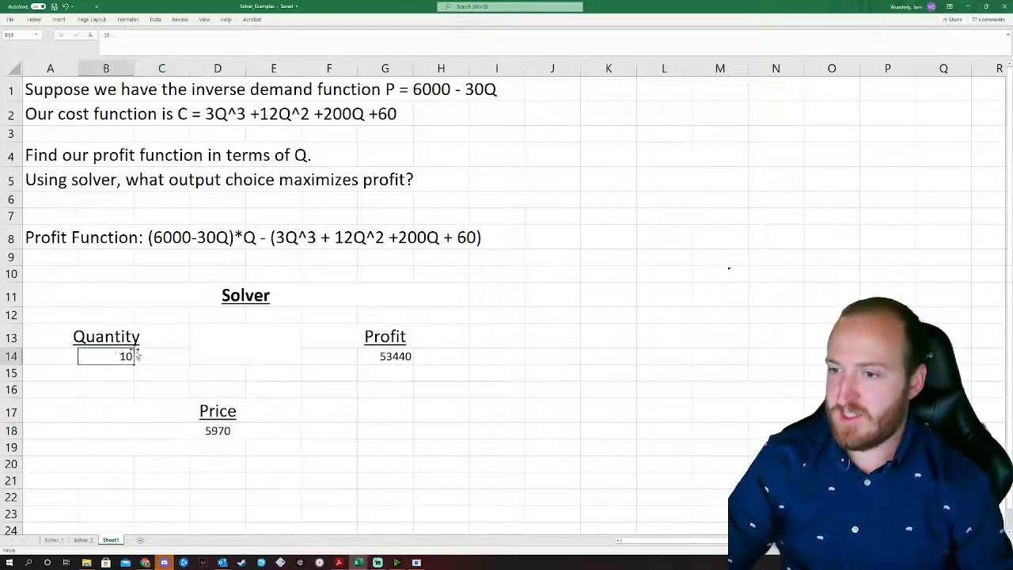
pyautogui.click(229, 431)
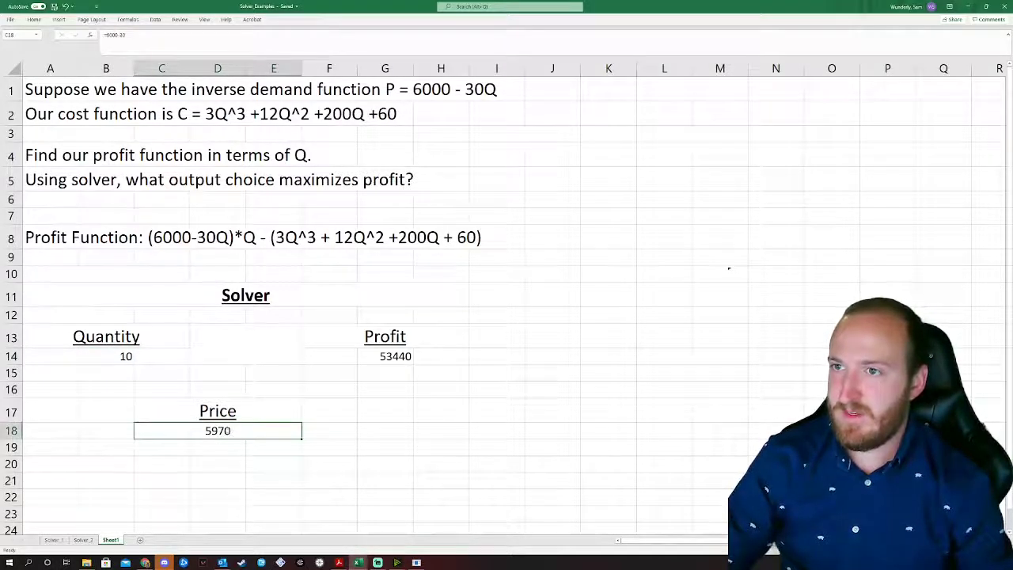
pyautogui.press('F2')
pyautogui.write('*')
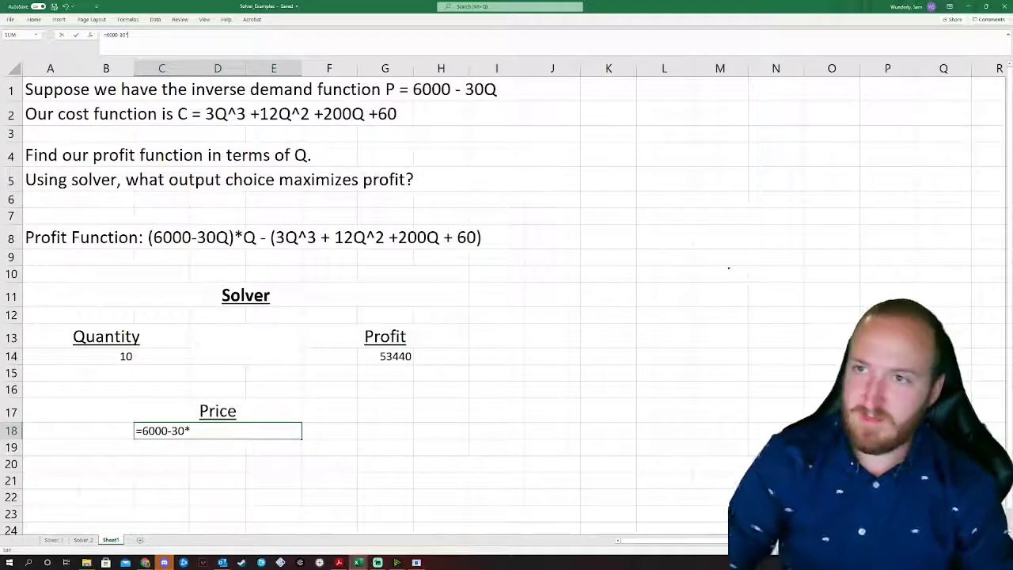
pyautogui.click(107, 356)
pyautogui.press('Return')
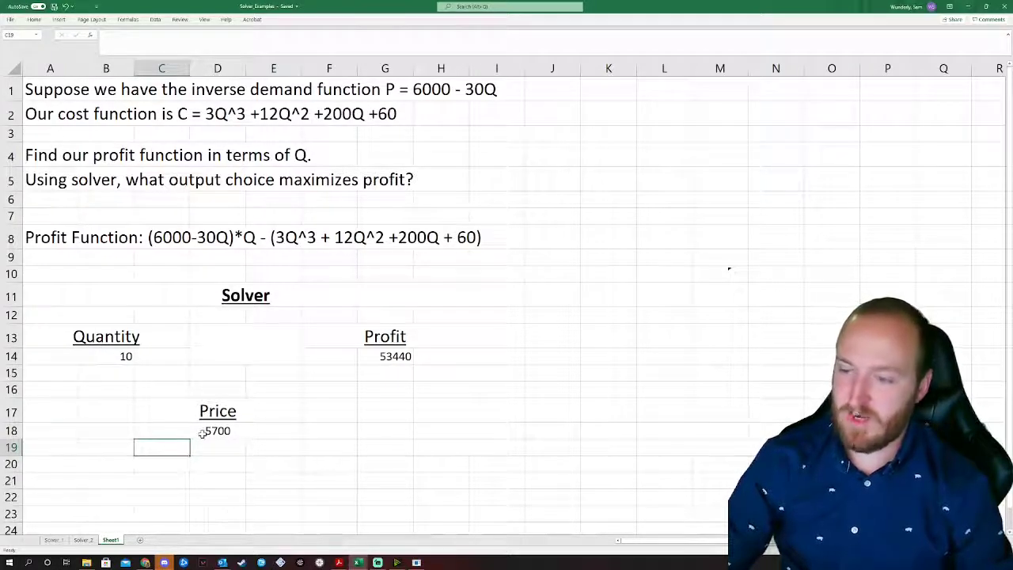
pyautogui.click(402, 358)
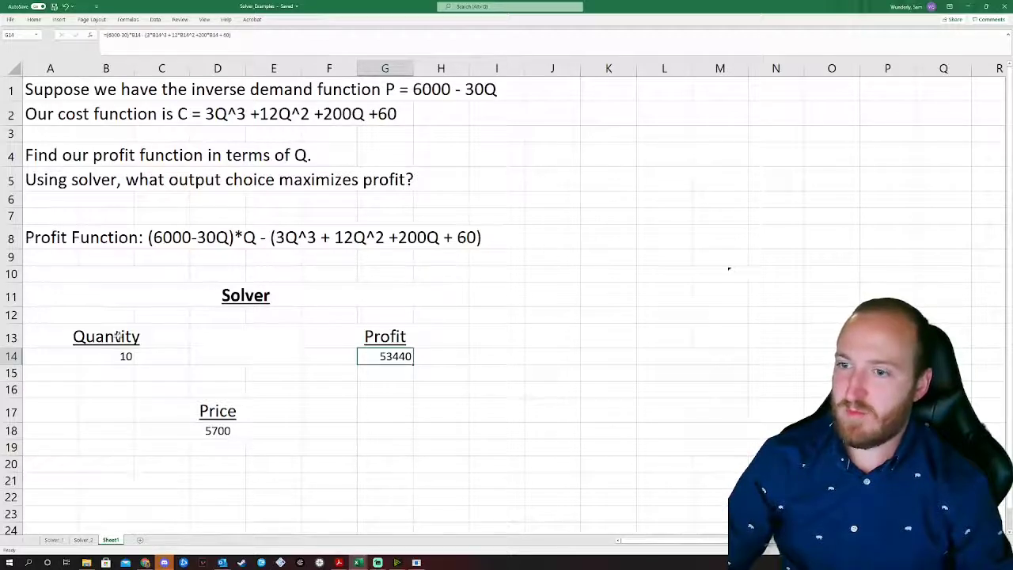
# Step: Try Quantity 30, then 200 in B14, driving Profit to -2.3E+07 and Price to 0
pyautogui.click(106, 356)
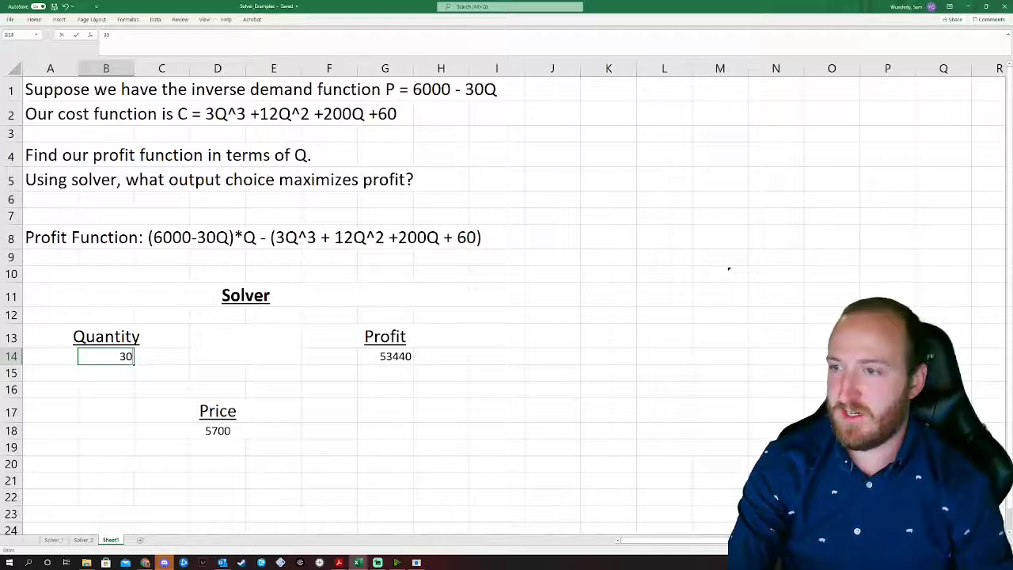
pyautogui.press('Return')
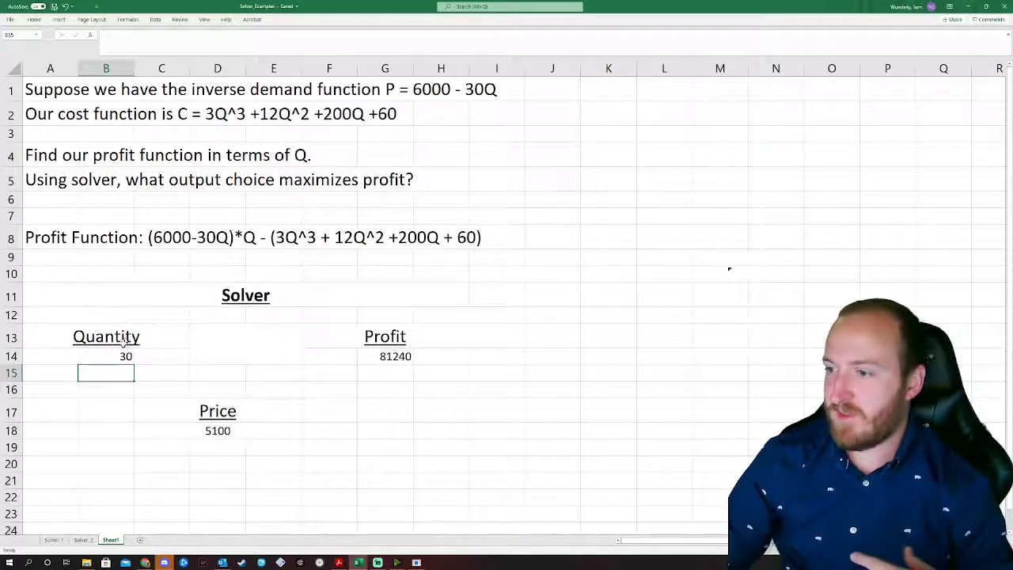
pyautogui.click(104, 357)
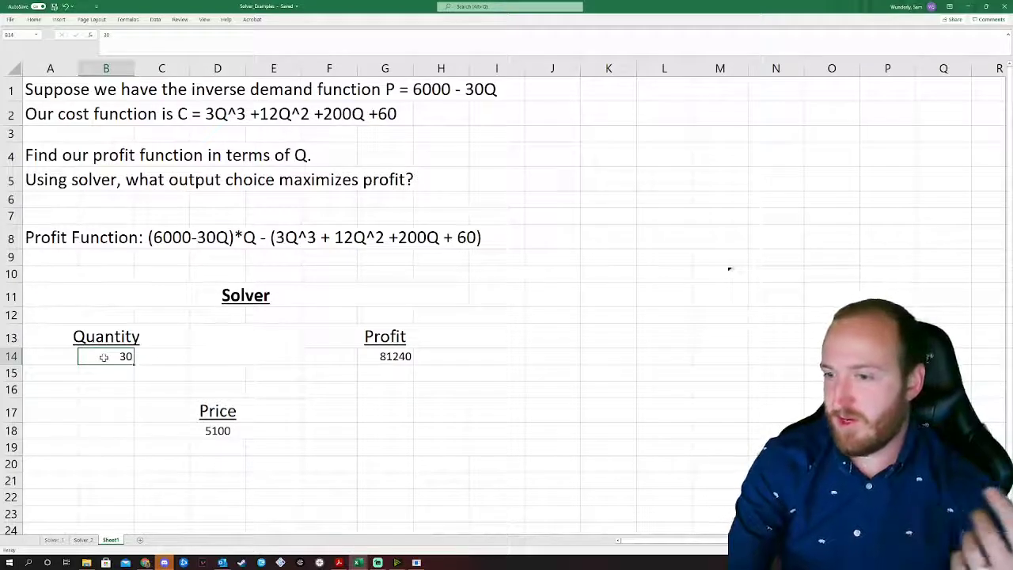
pyautogui.write('200')
pyautogui.press('Return')
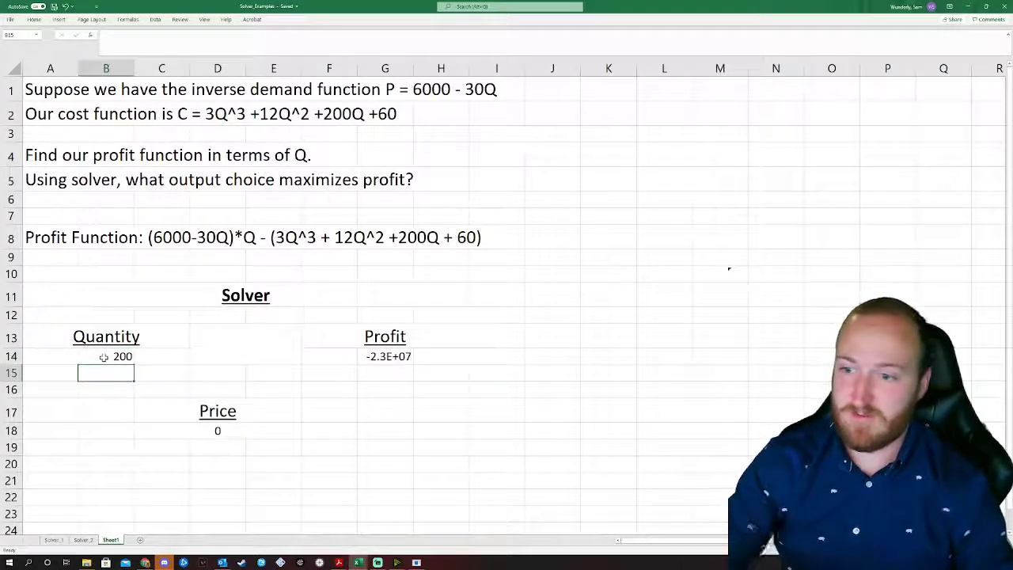
pyautogui.click(104, 357)
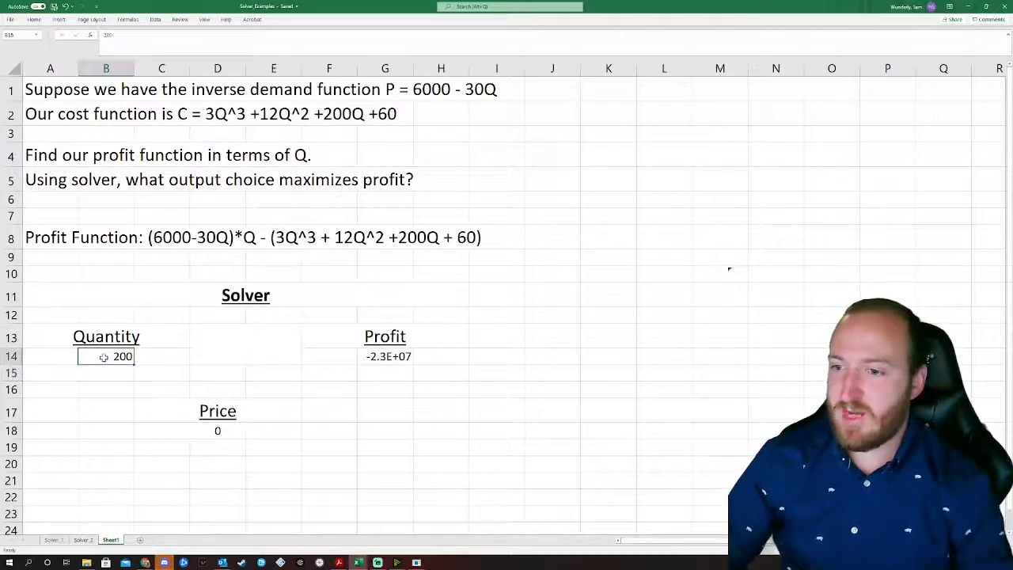
pyautogui.click(391, 357)
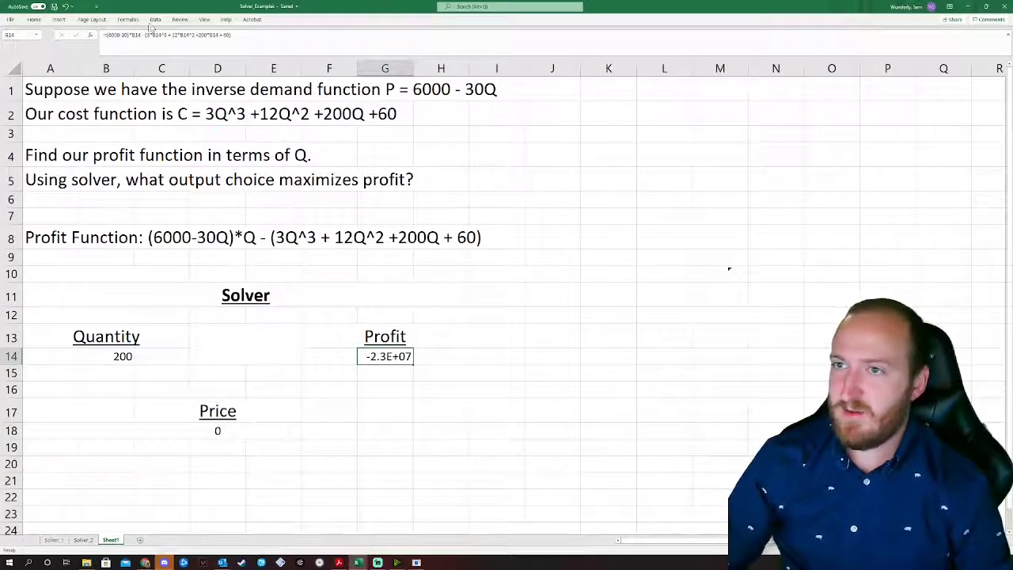
pyautogui.click(154, 20)
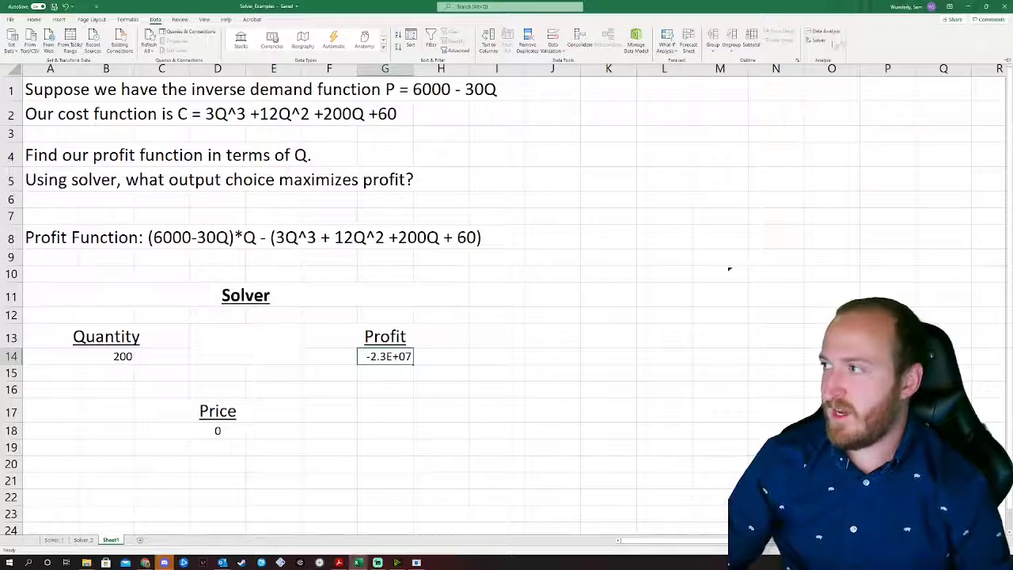
# Step: Open Solver with objective $G$14 set to Max and variable cell $B$14
pyautogui.click(819, 39)
pyautogui.moveTo(262, 44)
pyautogui.mouseDown()
pyautogui.moveTo(614, 171)
pyautogui.moveTo(644, 159)
pyautogui.mouseUp()
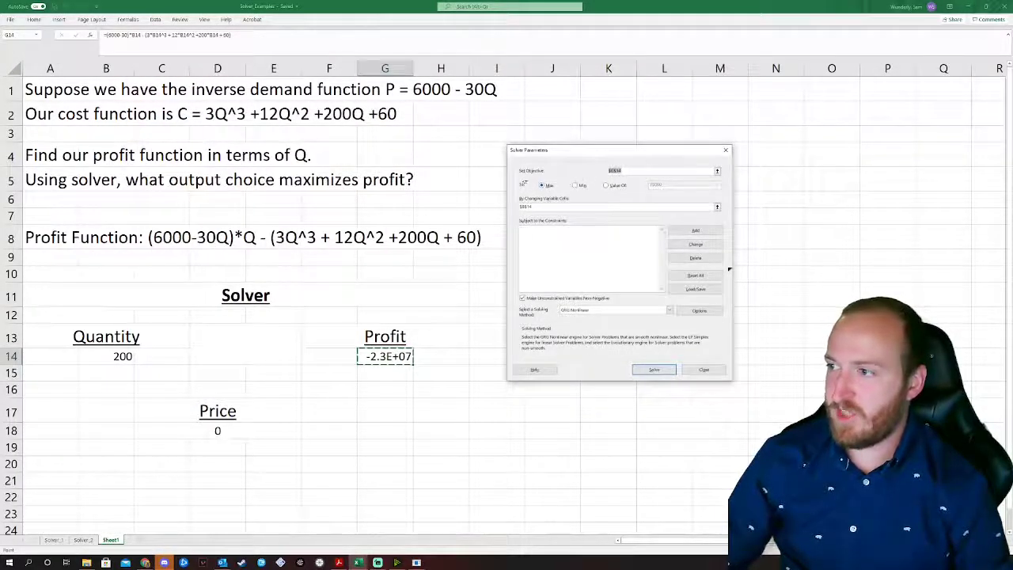
pyautogui.click(389, 358)
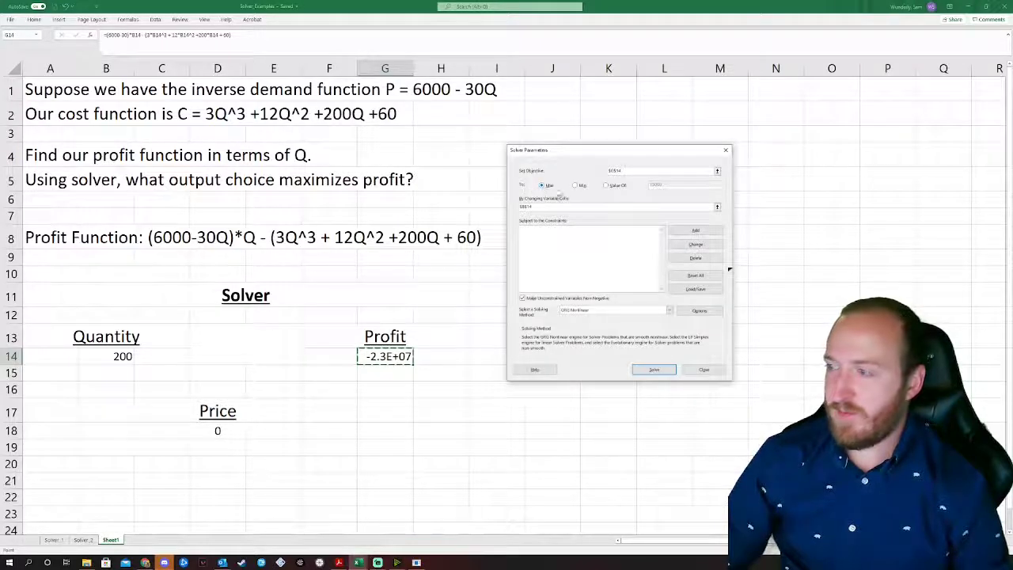
pyautogui.click(552, 207)
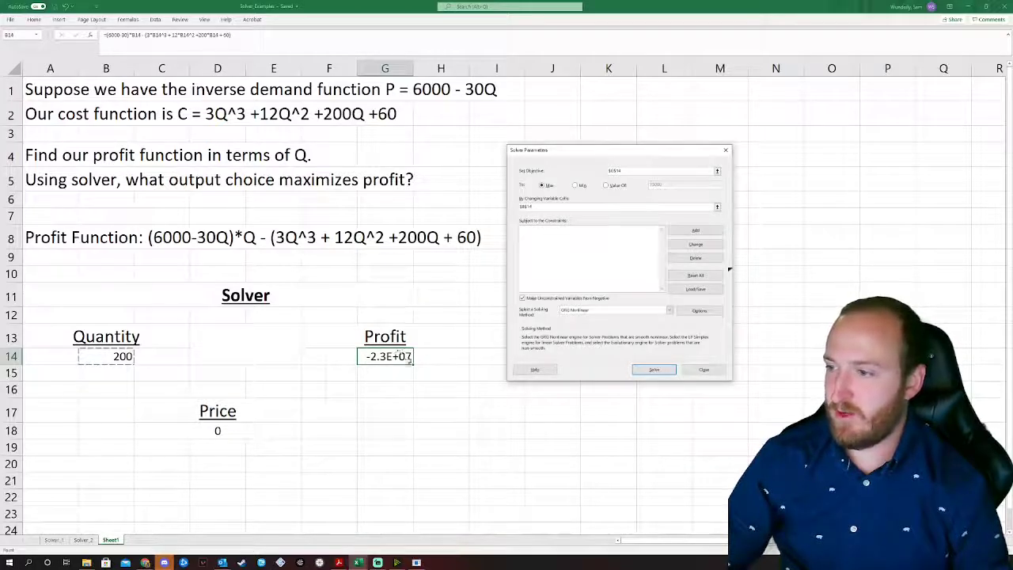
# Step: Add Solver constraints $B$14 >= 0 and $B$14 <= 200
pyautogui.click(687, 230)
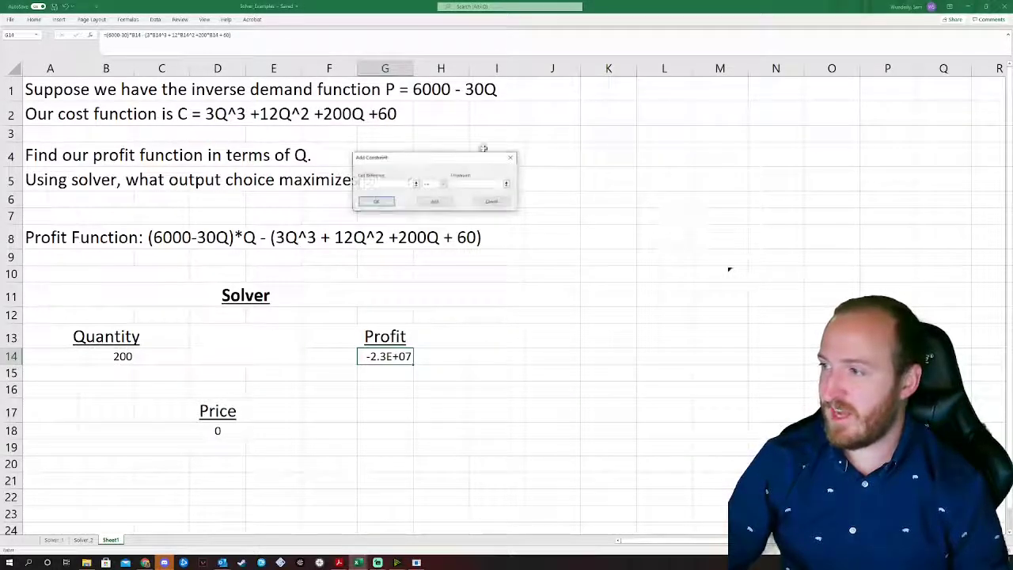
pyautogui.click(415, 183)
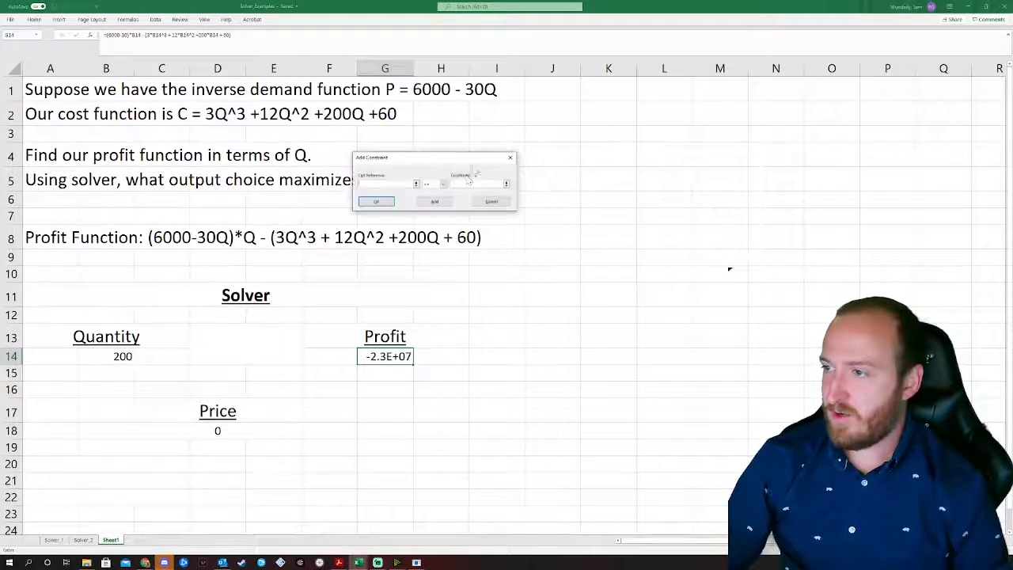
pyautogui.click(469, 167)
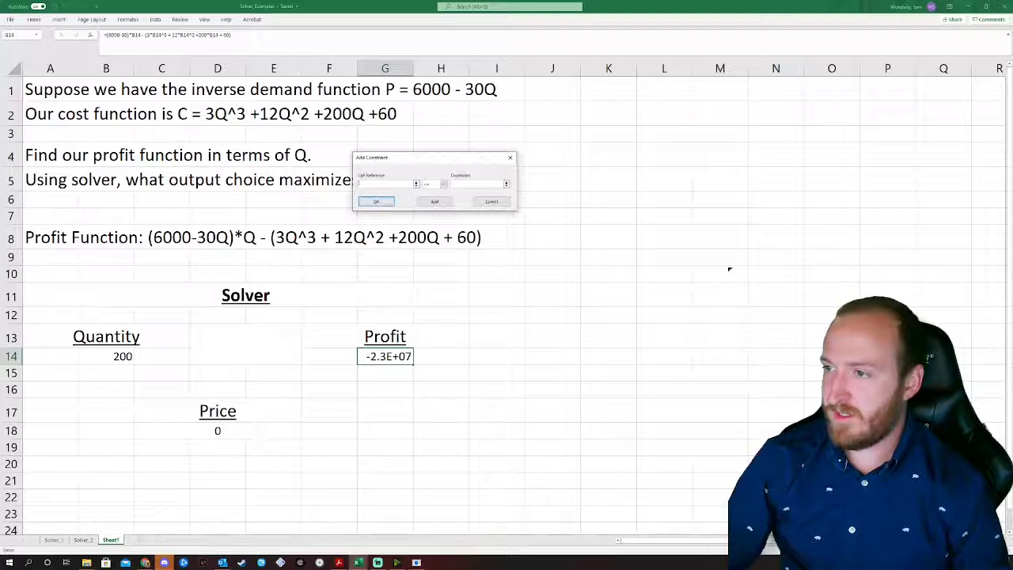
pyautogui.click(106, 356)
pyautogui.click(444, 184)
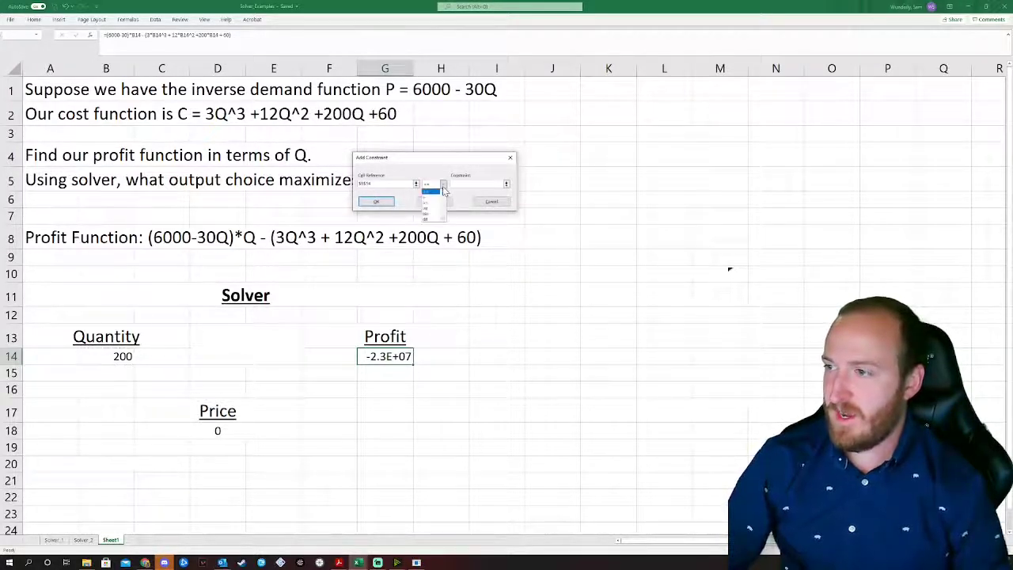
pyautogui.click(430, 203)
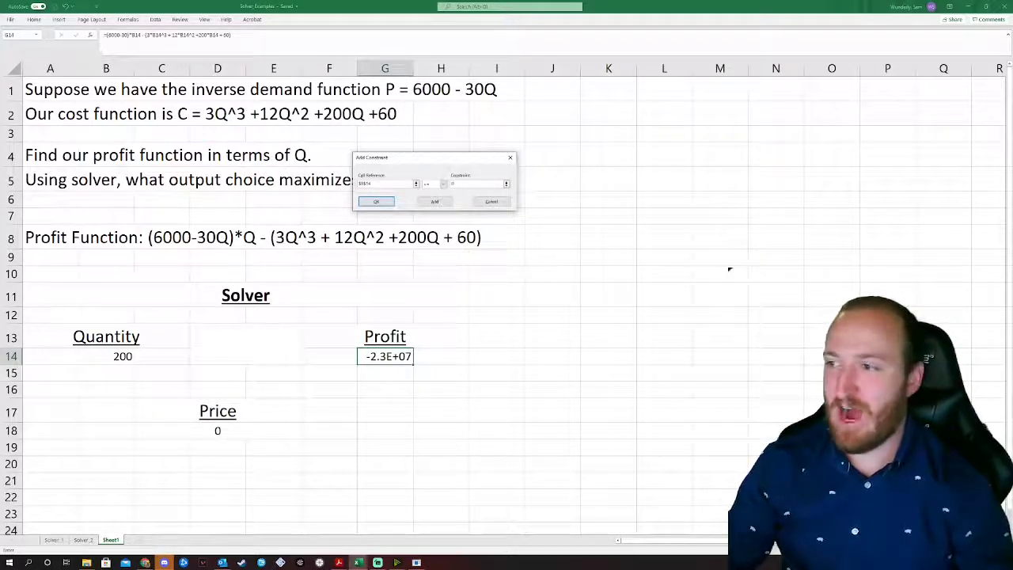
pyautogui.click(434, 202)
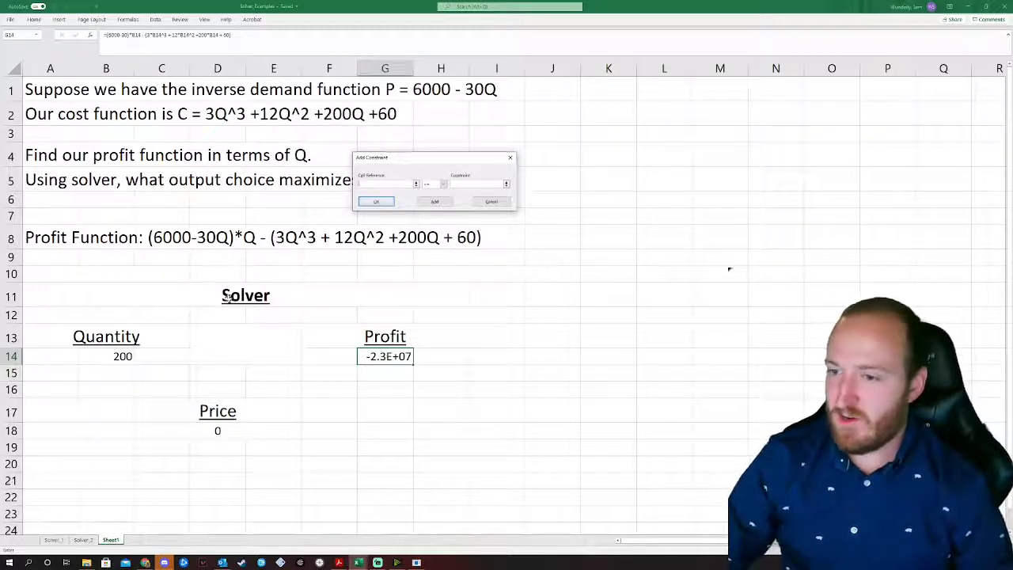
pyautogui.click(113, 355)
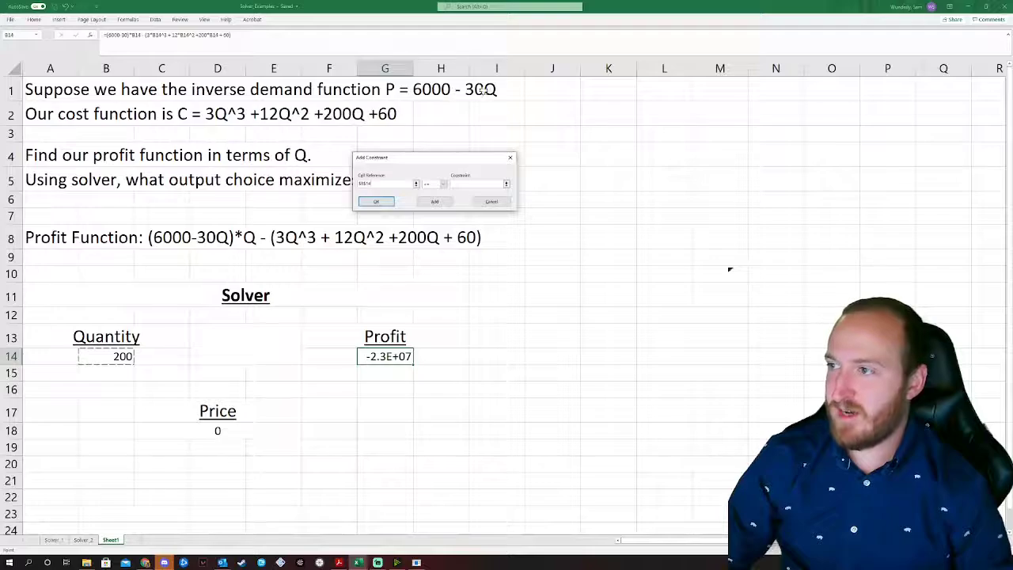
pyautogui.click(464, 187)
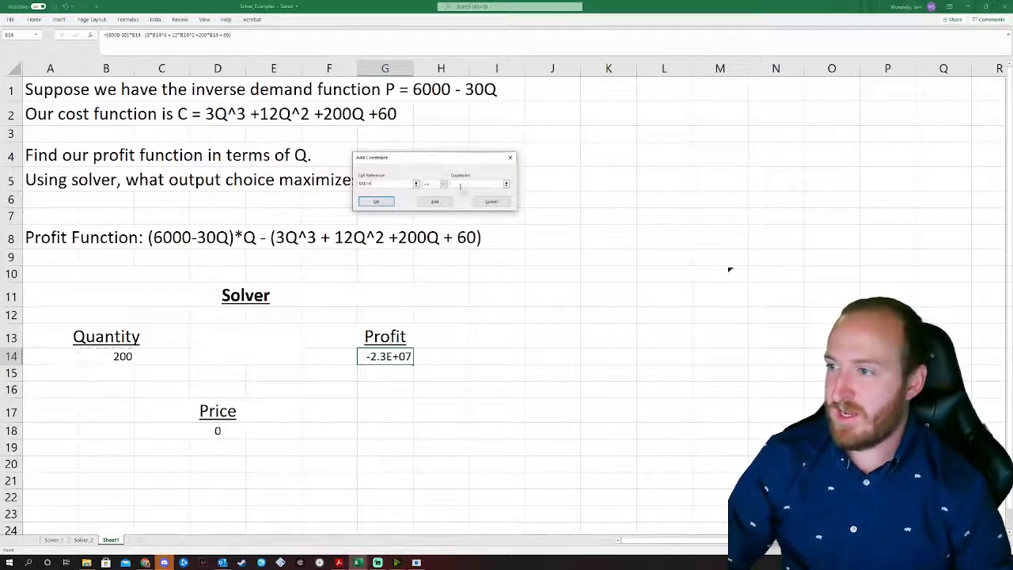
pyautogui.write('200')
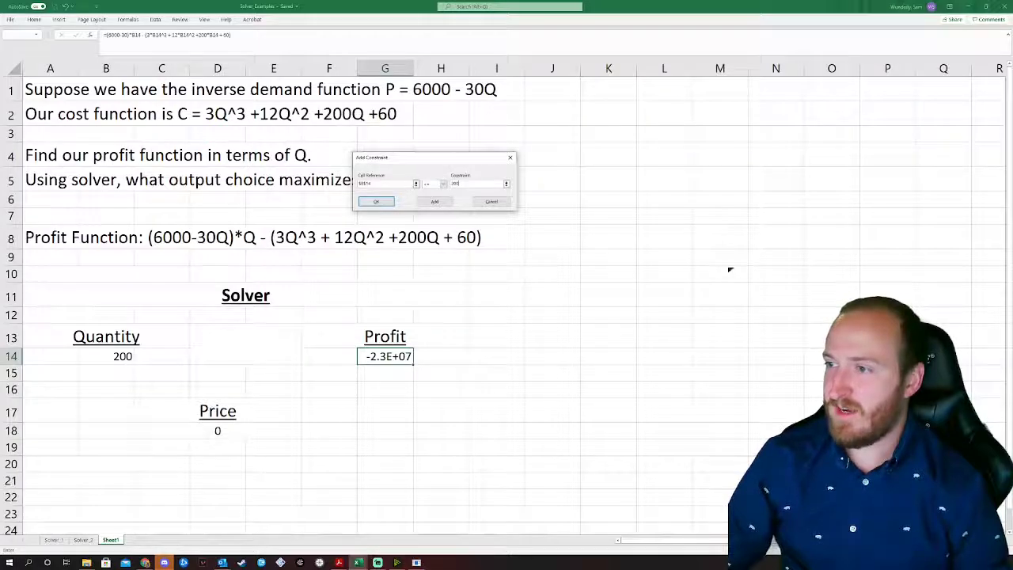
pyautogui.click(377, 202)
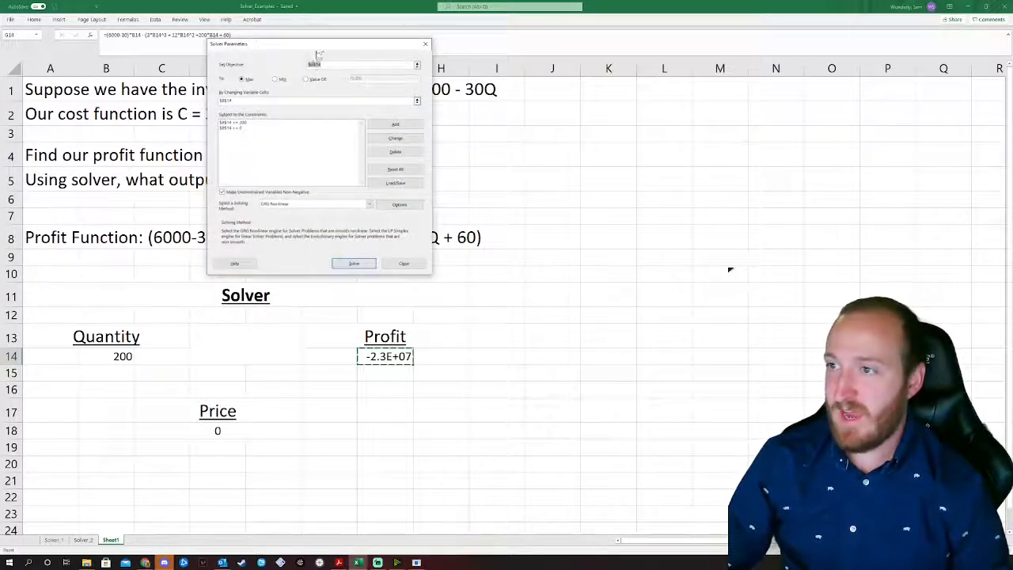
# Step: Solve for Quantity 24.02192, giving maximum Profit 90036.11 at Price 5279.34239
pyautogui.moveTo(318, 44); pyautogui.dragTo(558, 94)
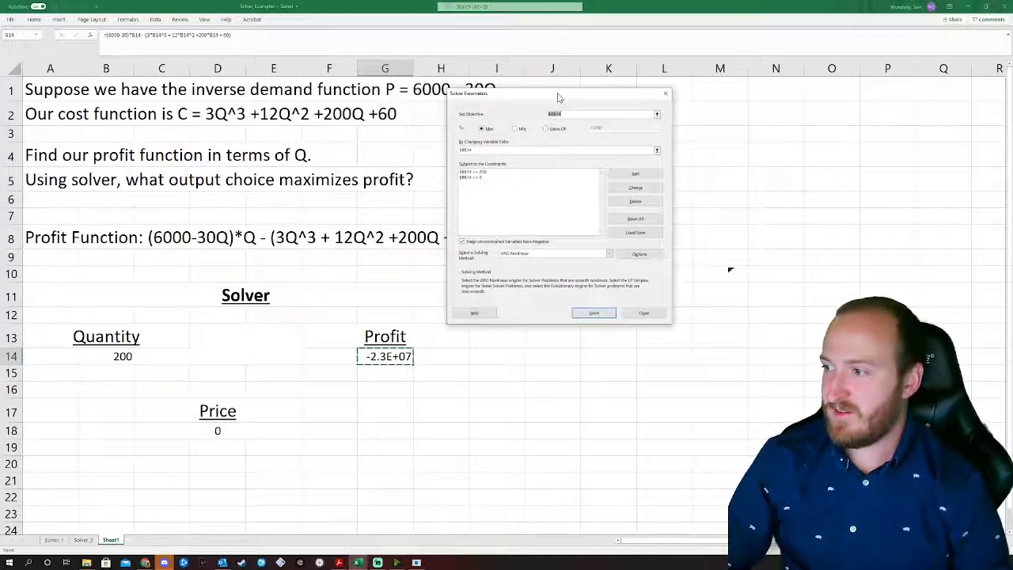
pyautogui.click(595, 312)
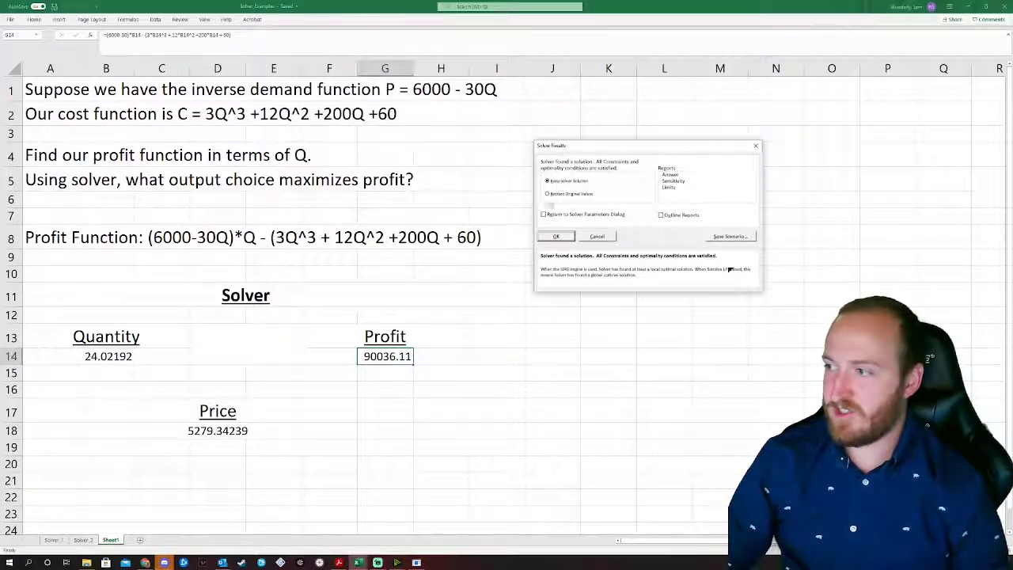
# Step: Keep the Solver solution on the sheet and select Profit G14 showing 90036.11
pyautogui.click(563, 195)
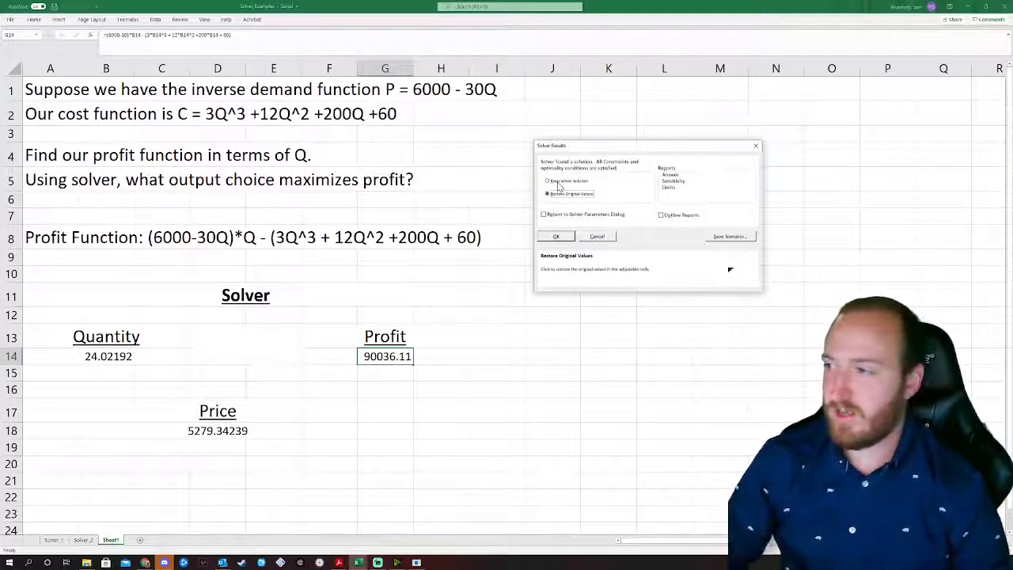
pyautogui.click(558, 181)
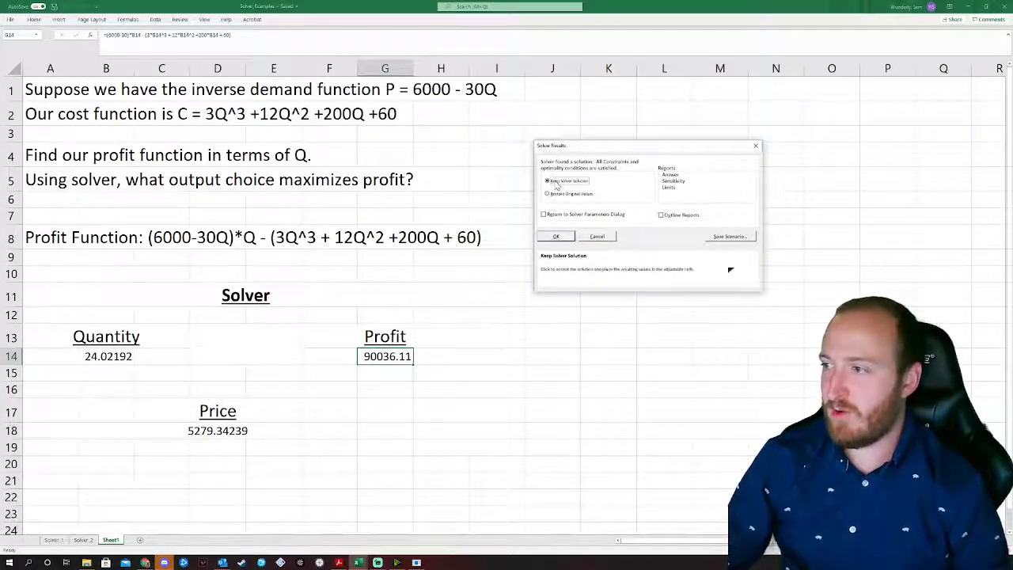
pyautogui.click(557, 238)
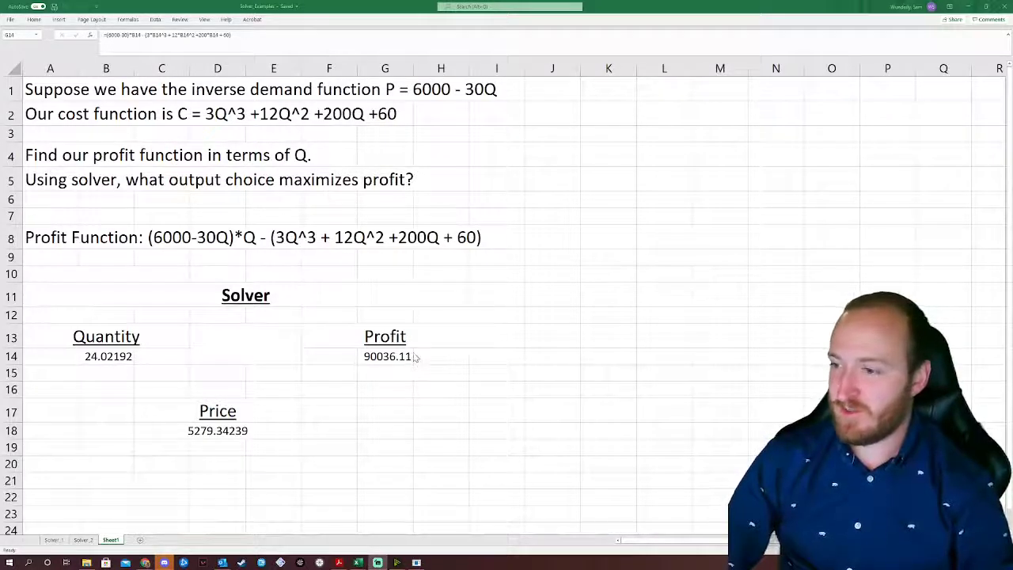
pyautogui.click(381, 364)
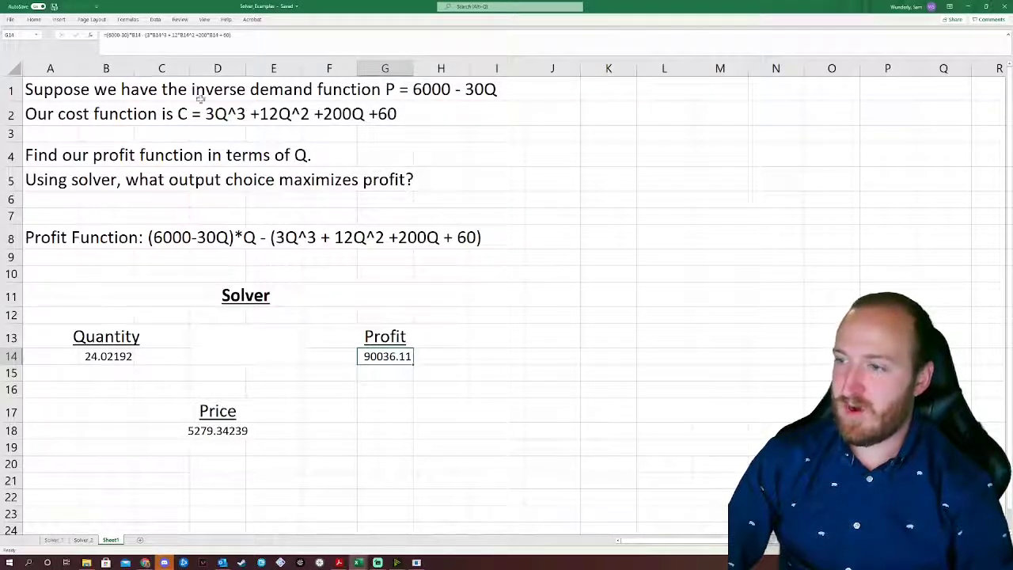
pyautogui.click(155, 19)
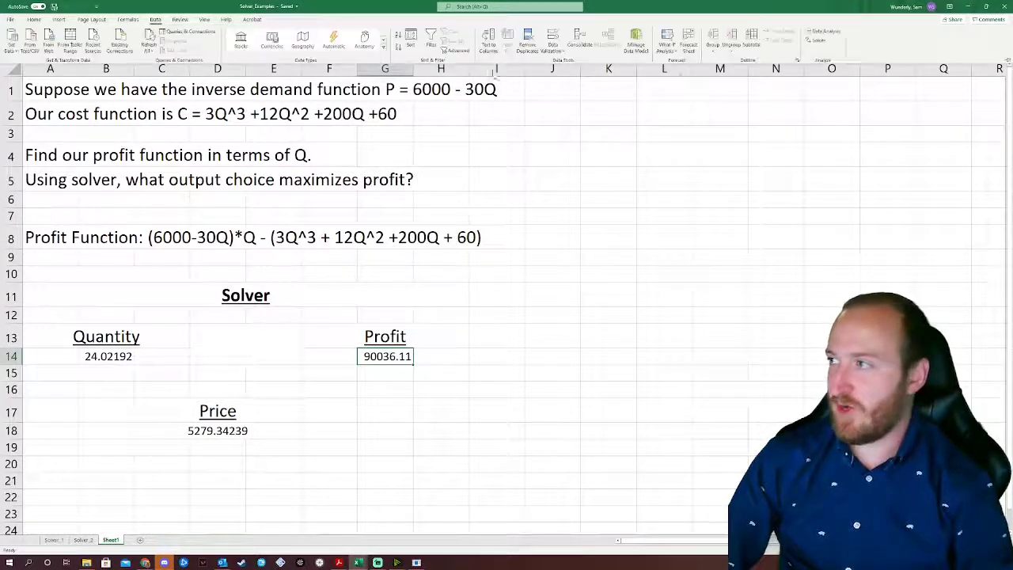
# Step: Rerun Solver with the objective set to Value Of 75000, then dismiss the no-feasible-solution result
pyautogui.click(817, 39)
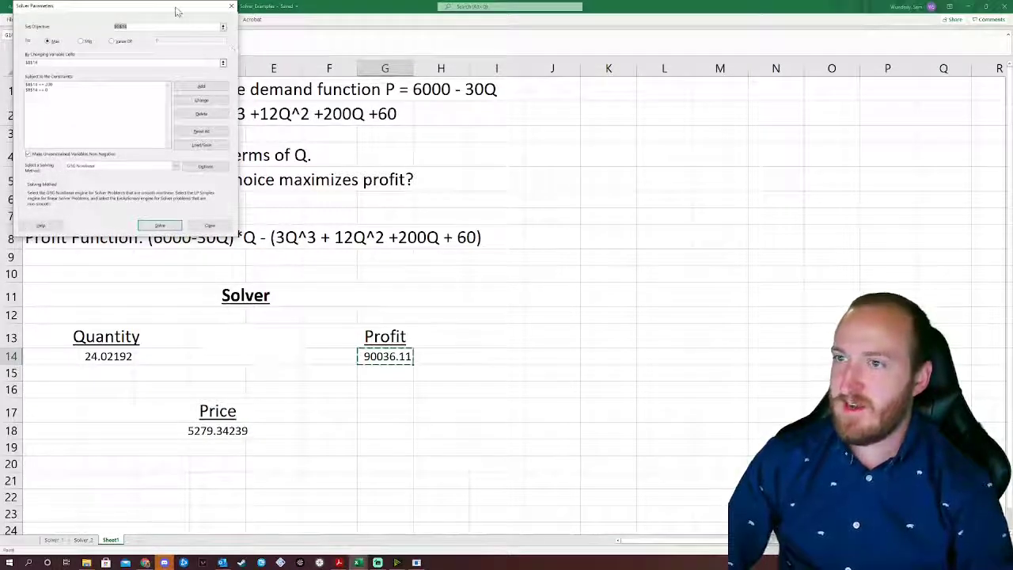
pyautogui.moveTo(178, 11); pyautogui.dragTo(561, 80)
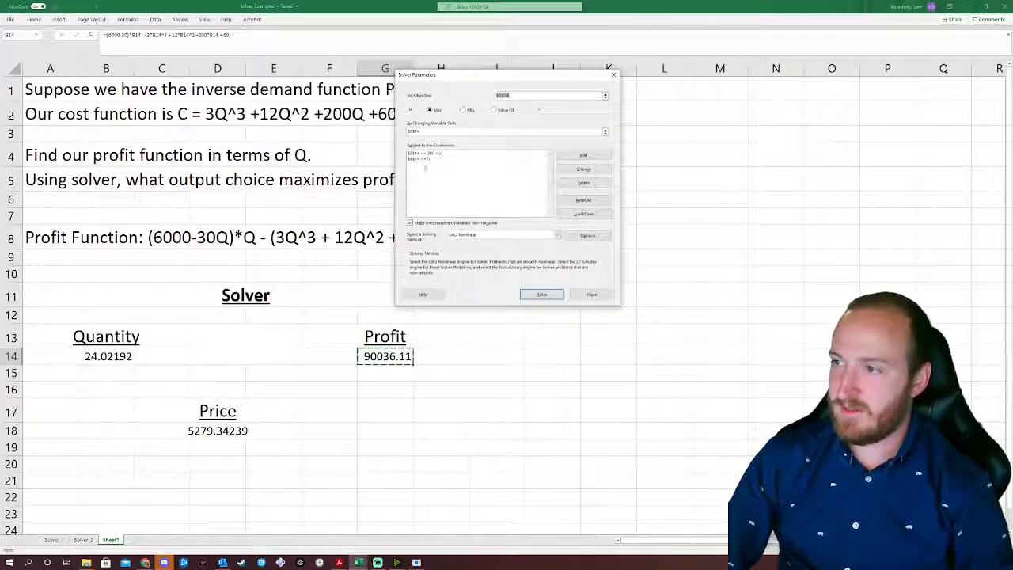
pyautogui.click(494, 110)
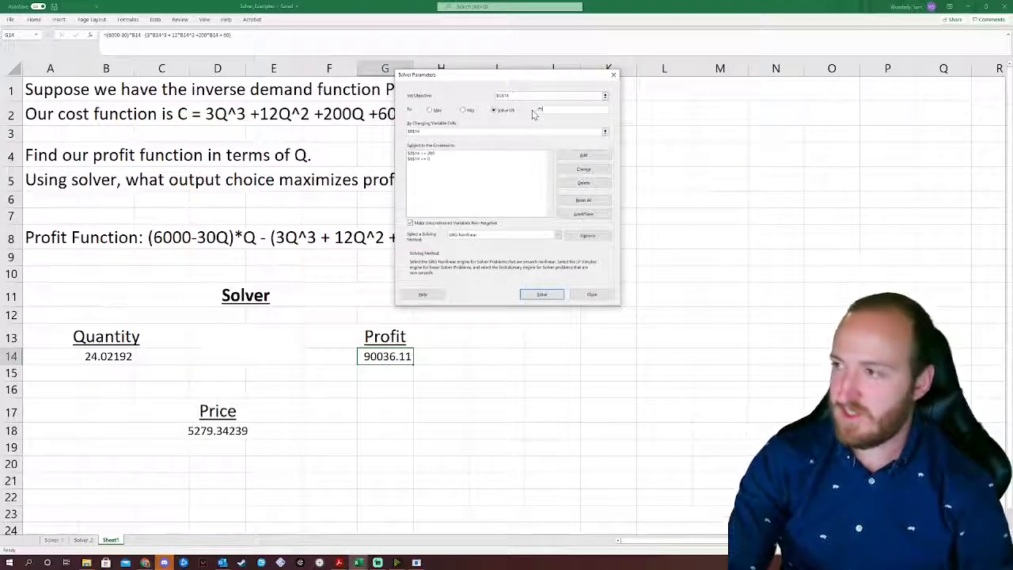
pyautogui.click(542, 295)
pyautogui.moveTo(63, 223); pyautogui.dragTo(525, 160)
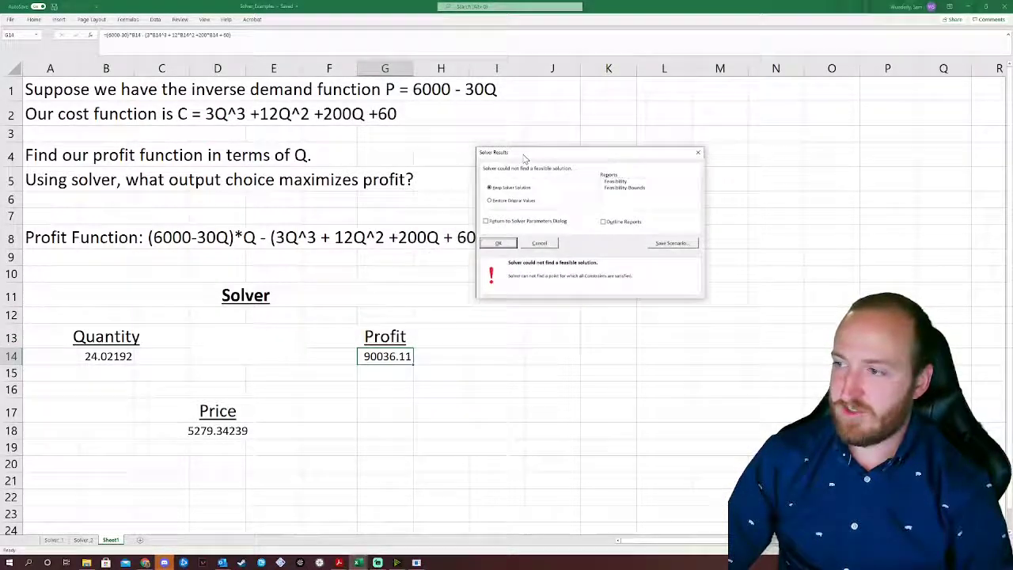
pyautogui.click(500, 245)
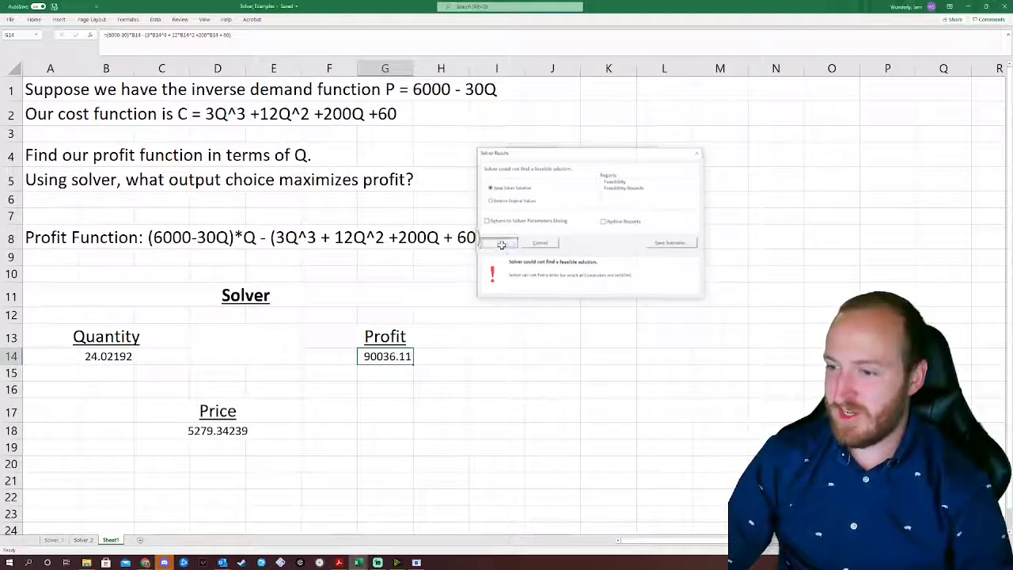
# Step: Enter 5 as the Quantity in B14 so Profit becomes 28115, then select Profit cell G14
pyautogui.click(111, 356)
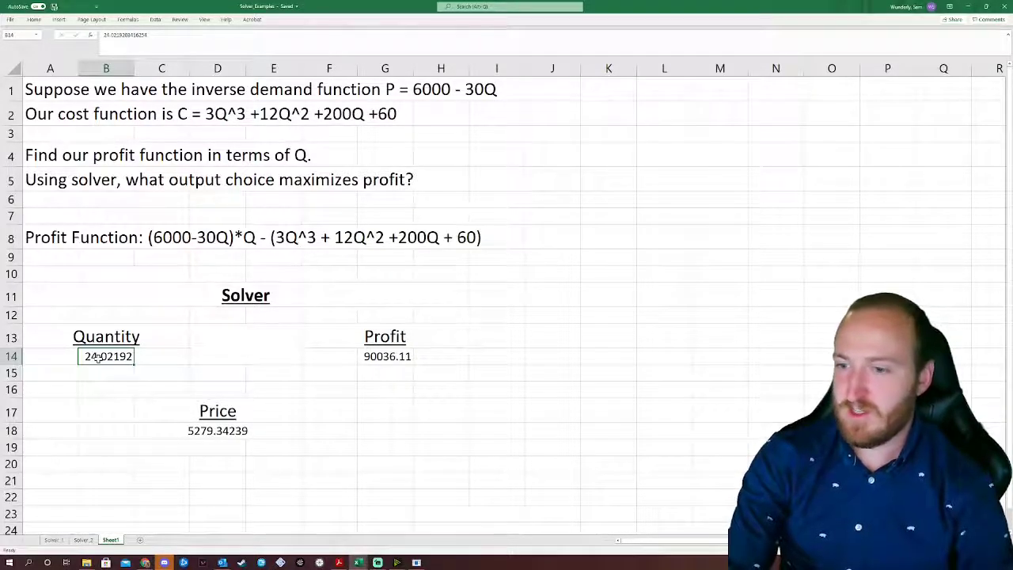
pyautogui.write('5')
pyautogui.press('Return')
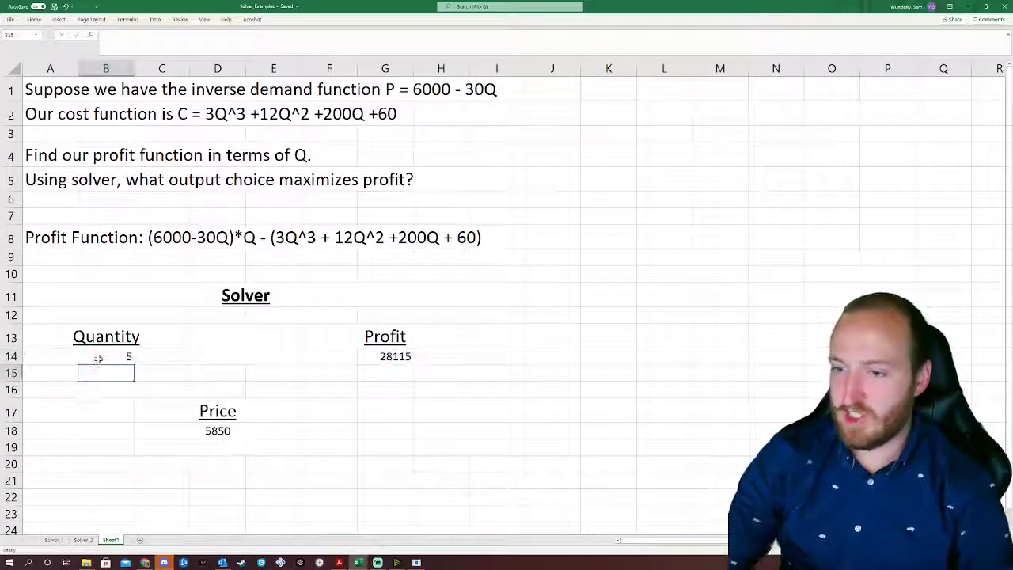
pyautogui.click(406, 356)
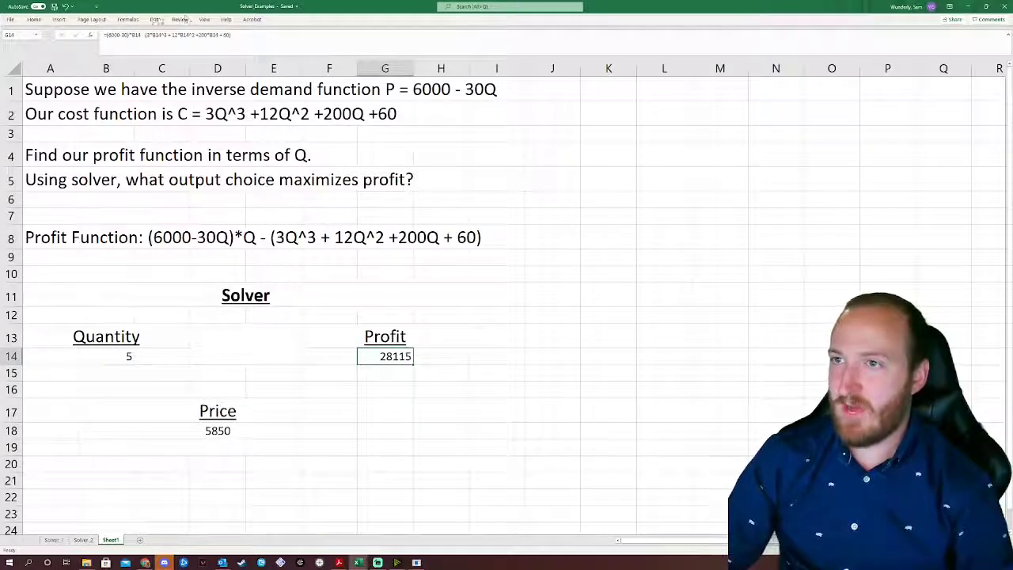
pyautogui.click(155, 19)
# Step: Solve for the 75000 Profit target and keep the solution: Quantity 15.40144, Price 5537.956714
pyautogui.click(817, 40)
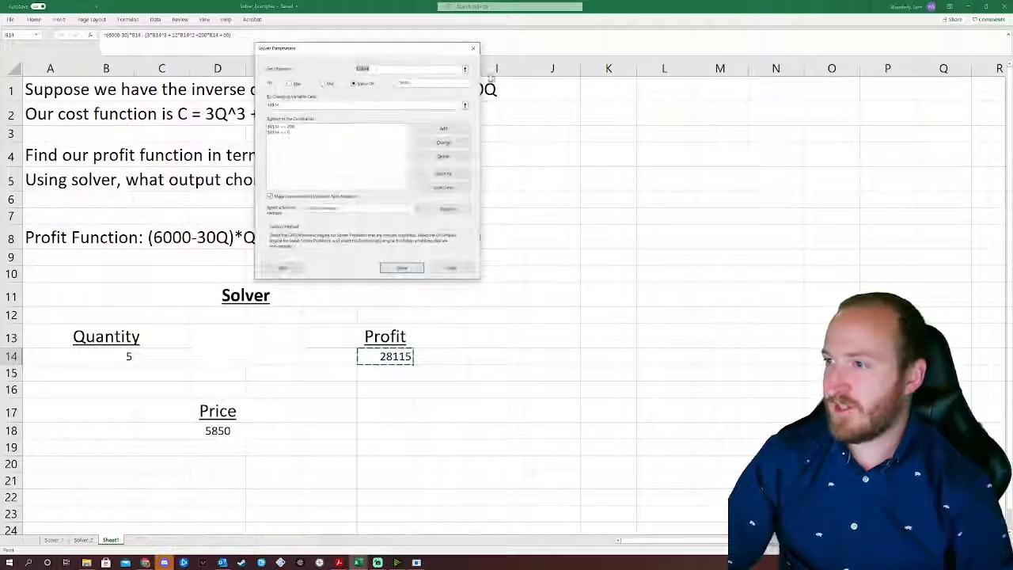
pyautogui.moveTo(422, 48); pyautogui.dragTo(521, 63)
pyautogui.click(517, 281)
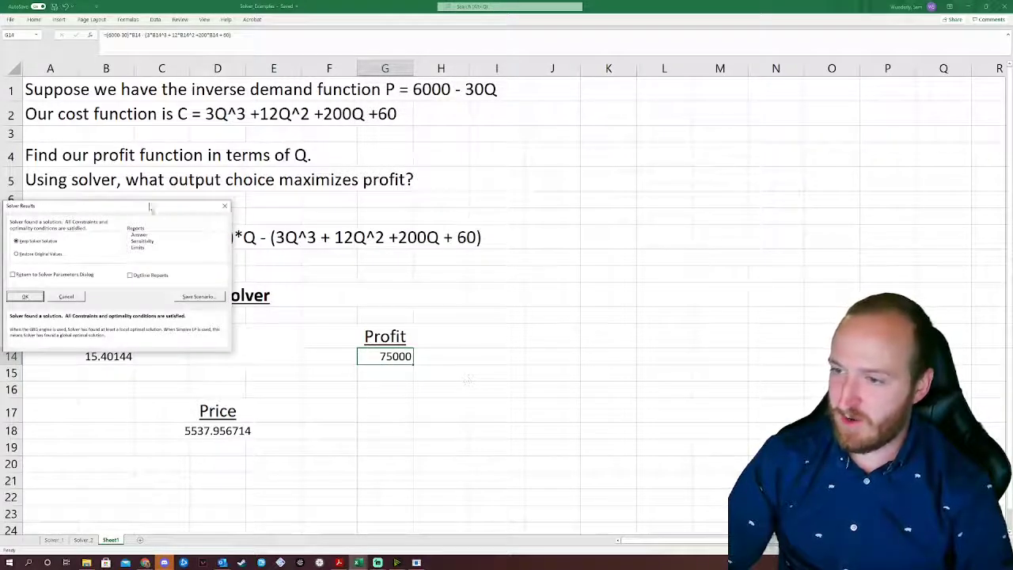
pyautogui.moveTo(117, 209); pyautogui.dragTo(377, 161)
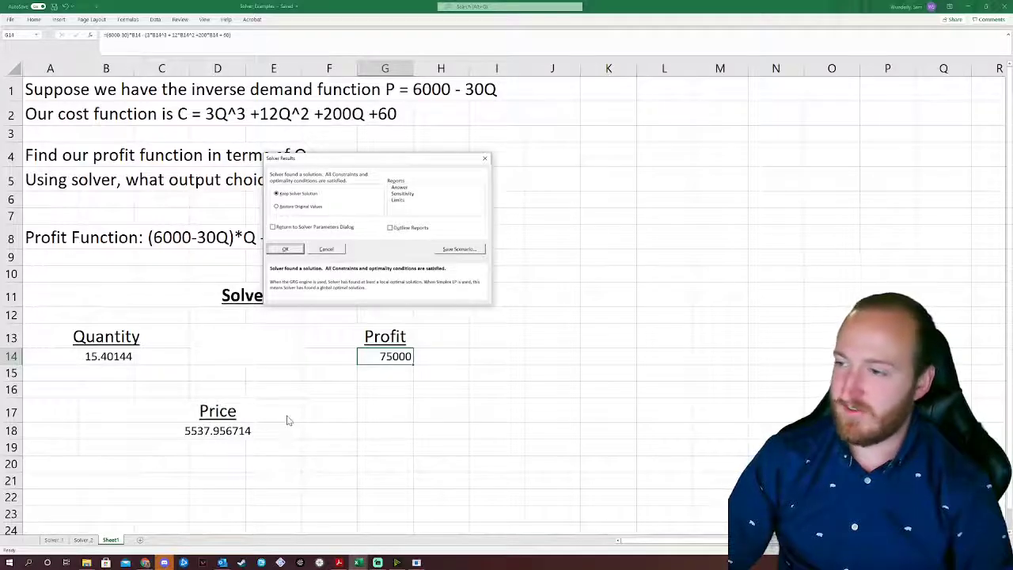
pyautogui.click(288, 250)
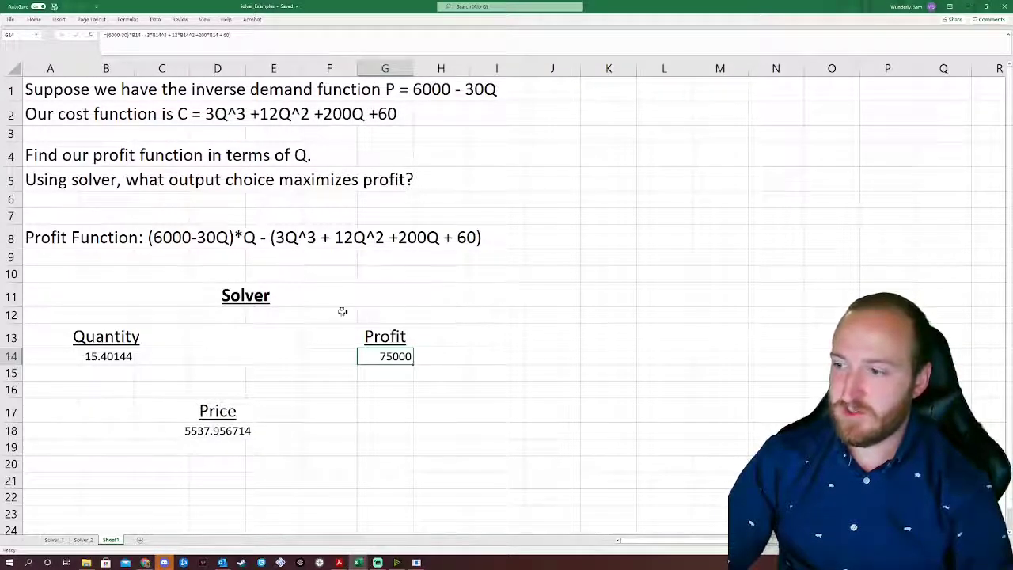
# Step: Enter the author's e-mail address in cell I11
pyautogui.click(513, 294)
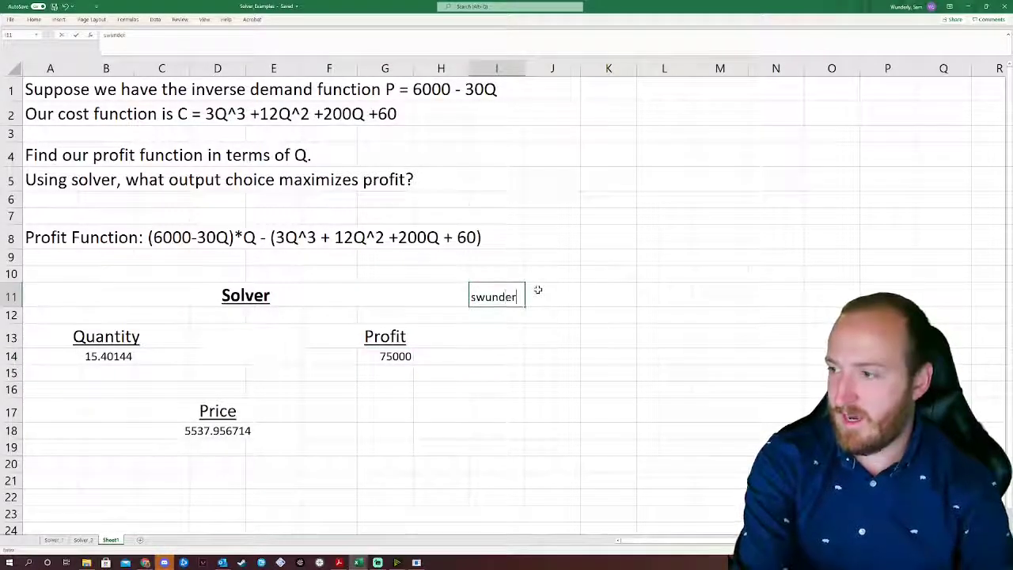
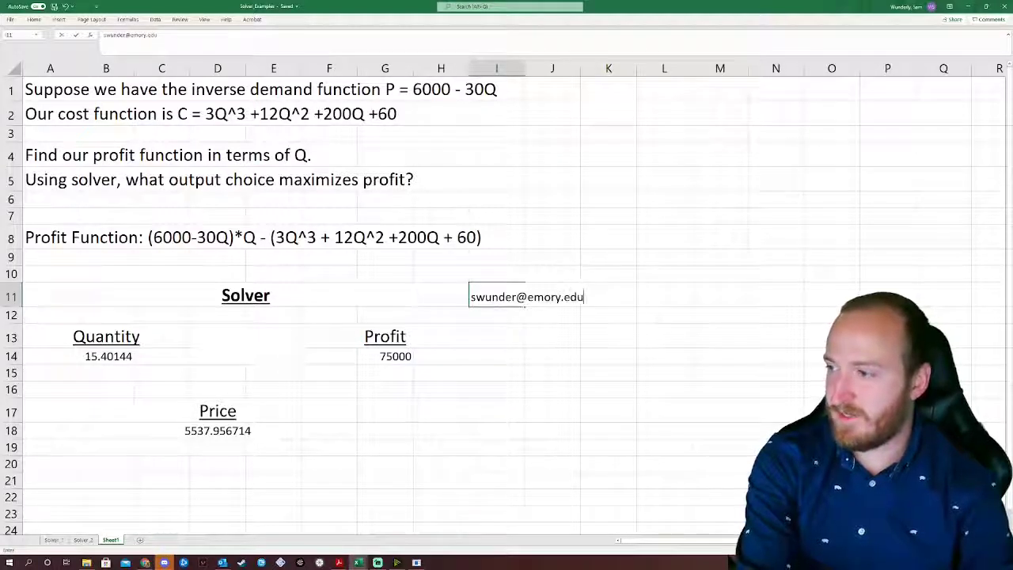